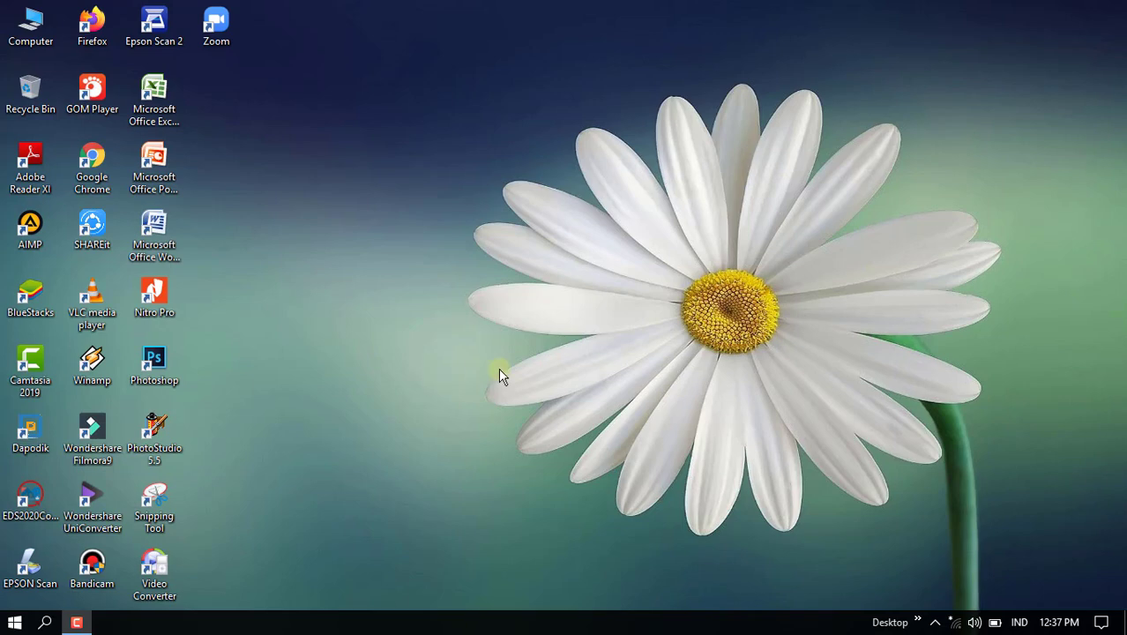
Open Microsoft Word from the desktop
{"action": "double_click", "coordinate": [154, 231]}
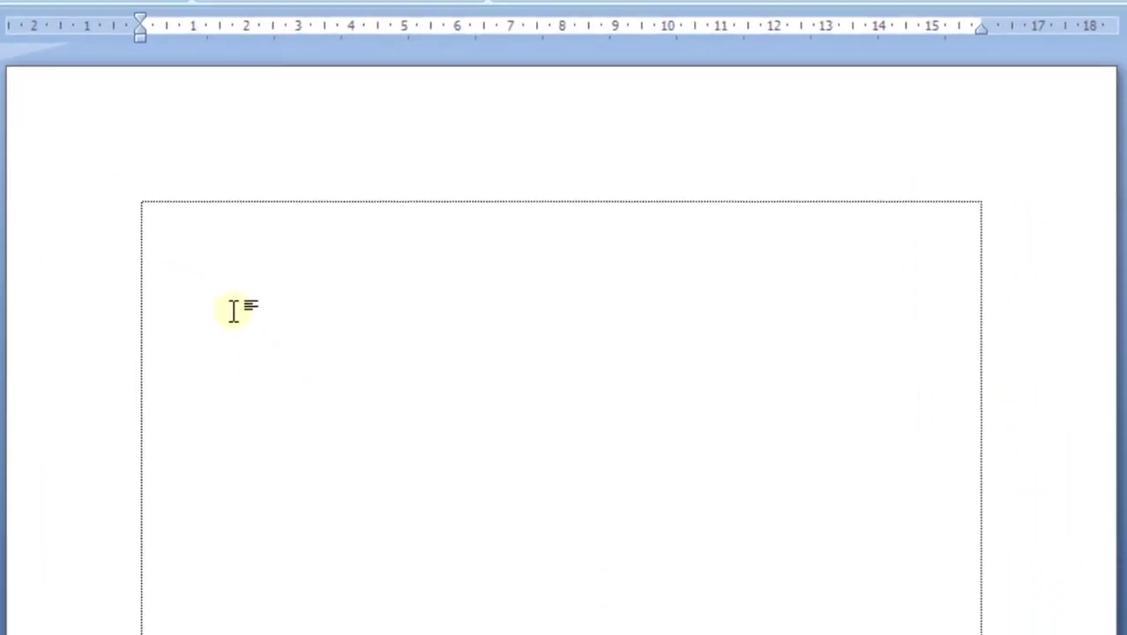
Enter the labels "Nama :" and "Tempat Tanggal Lahir :" on two lines, spacing the colons out with plain spaces
{"action": "type", "text": "Nama"}
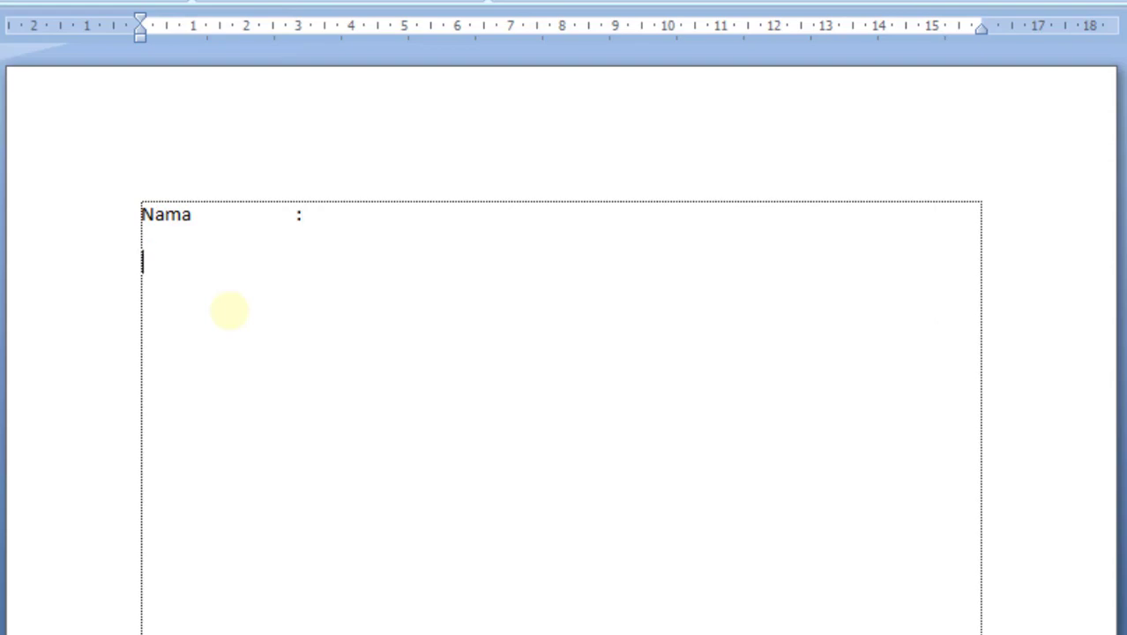
{"action": "key", "text": "Return"}
{"action": "type", "text": "Tempat "}
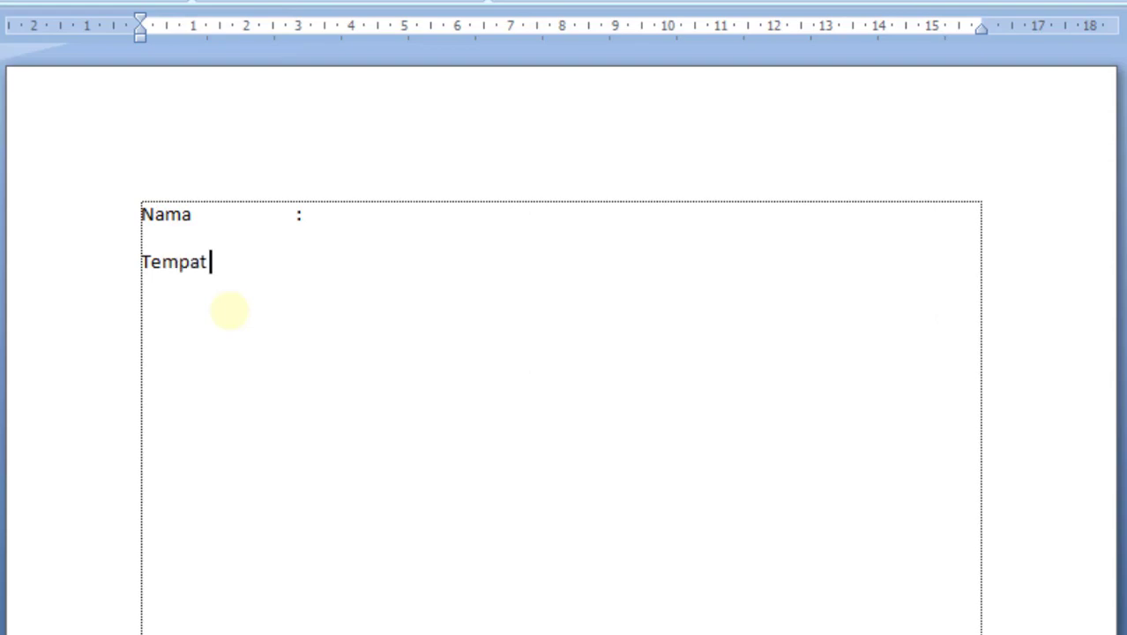
{"action": "type", "text": "Tangga"}
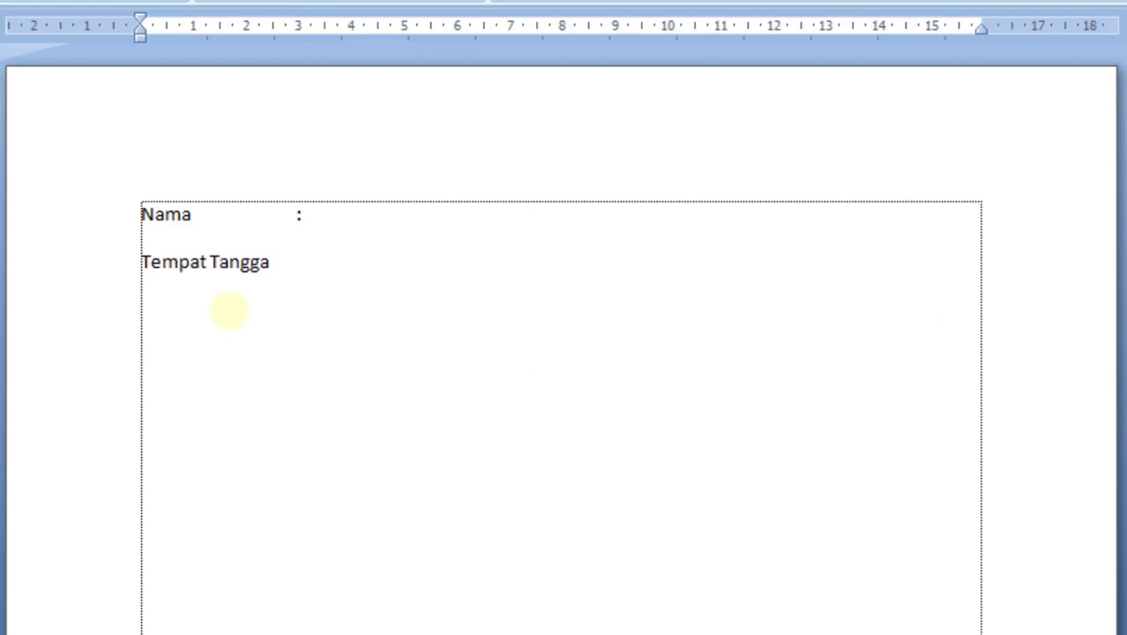
{"action": "type", "text": "l Lahir        :"}
Delete the two space-aligned label lines to empty the page
{"action": "left_click", "coordinate": [297, 216]}
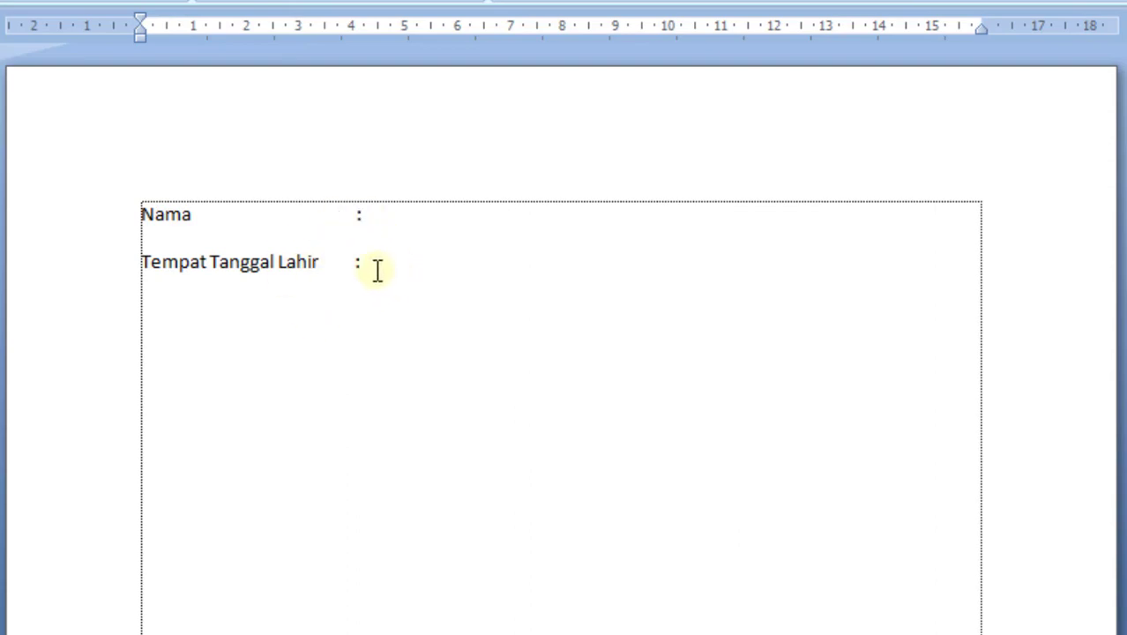
{"action": "left_click_drag", "start_coordinate": [375, 269], "coordinate": [154, 228]}
{"action": "key", "text": "Delete"}
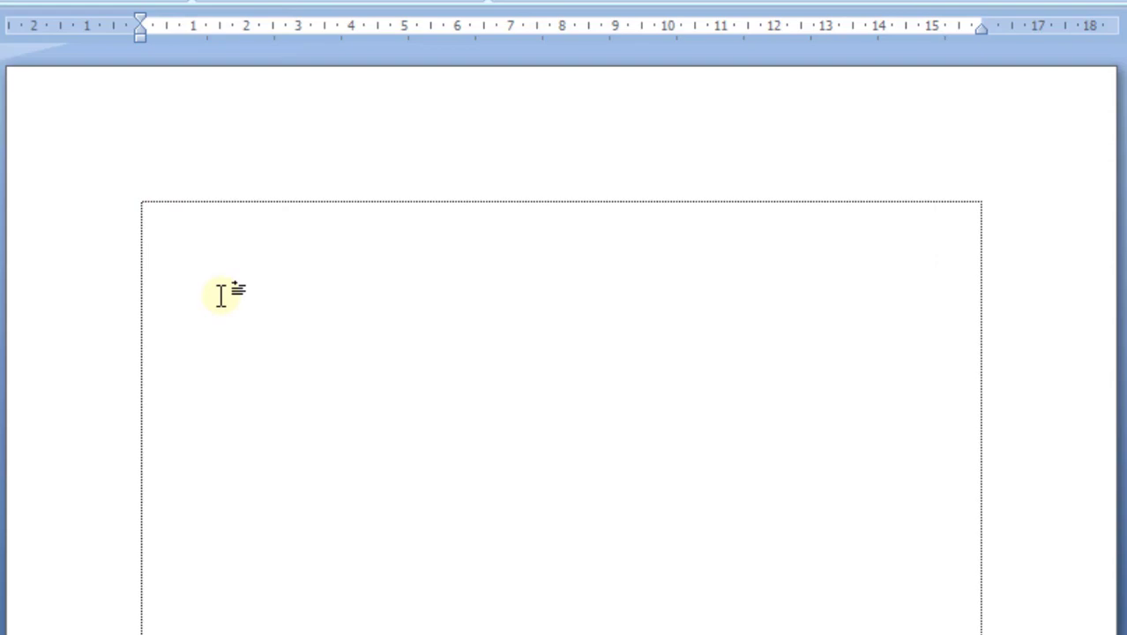
Enter the label "Nama" on the first line, followed by a colon tabbed to about 5 cm on the ruler
{"action": "type", "text": "Nama"}
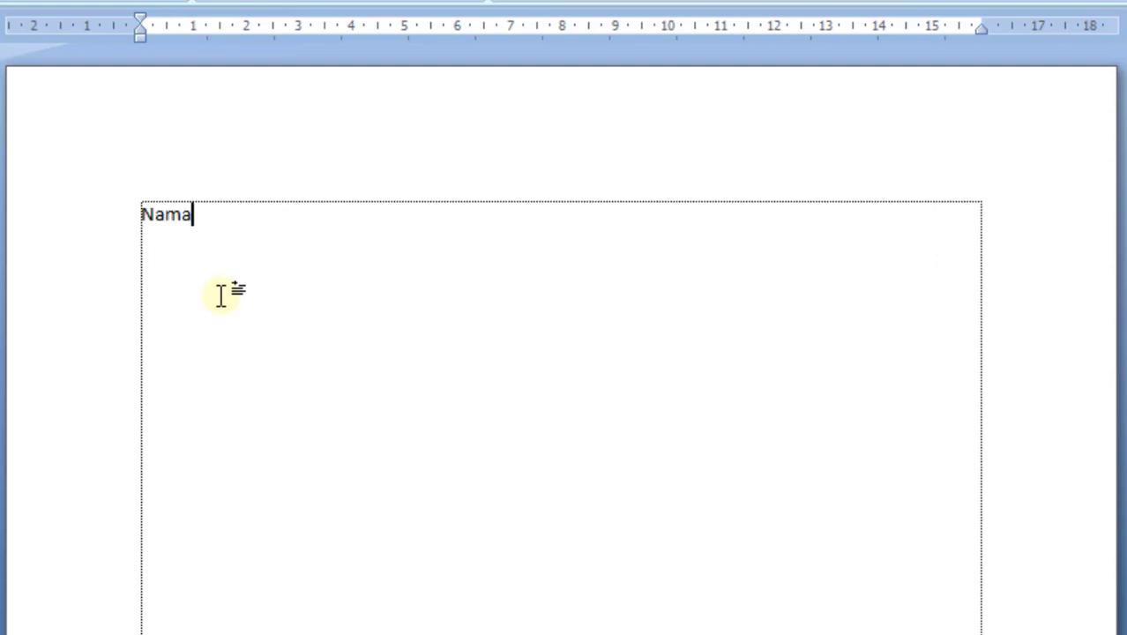
{"action": "key", "text": "Tab"}
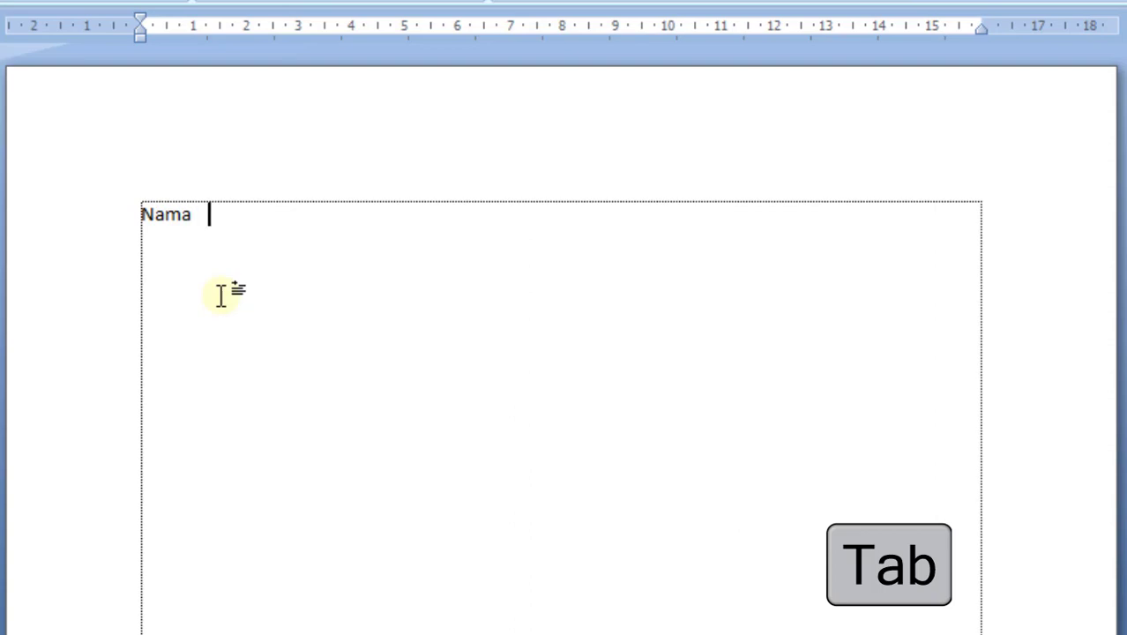
{"action": "key", "text": "Tab"}
{"action": "key", "text": "Tab"}
{"action": "key", "text": "Tab"}
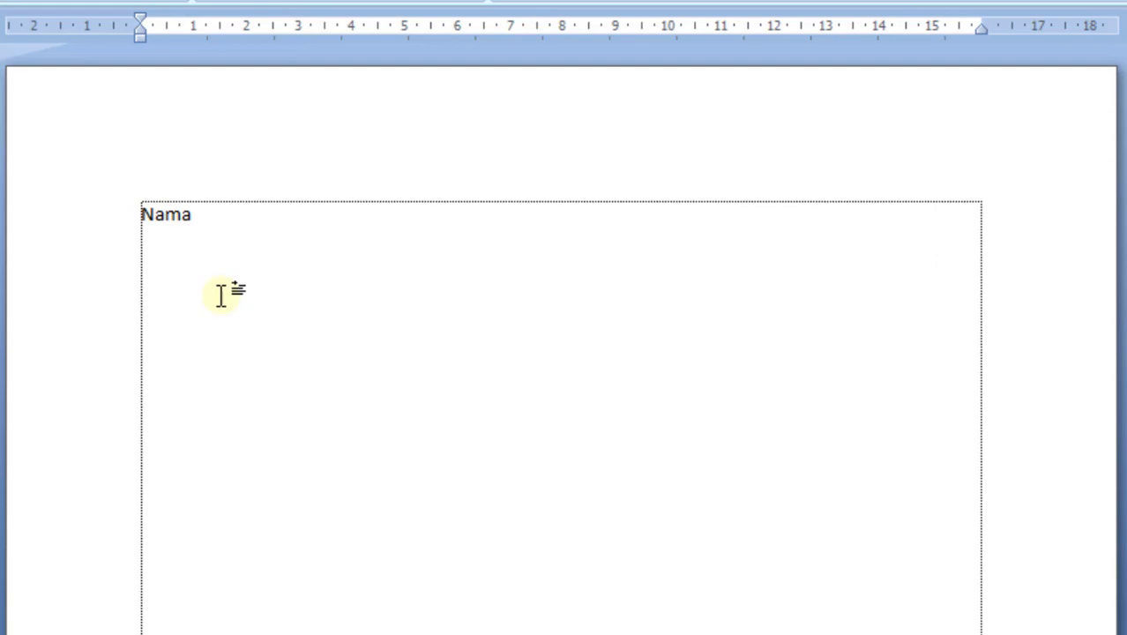
{"action": "type", "text": ":mpa"}
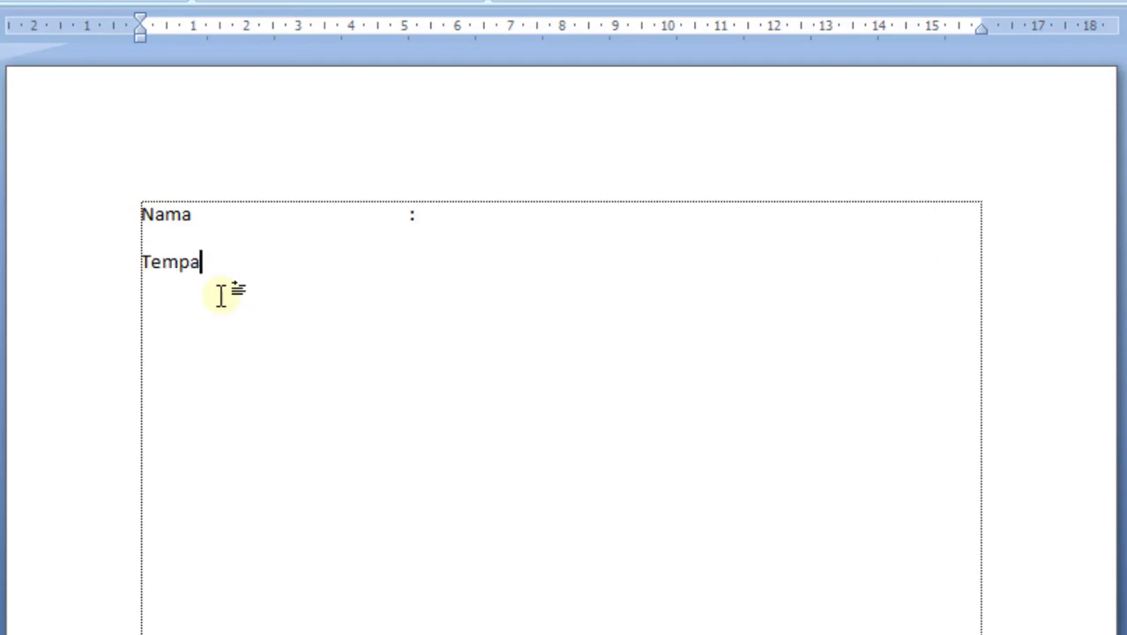
{"action": "type", "text": "t Lahir"}
Add the line "Tempat Tanggal Lahir" under Nama, with its colon tabbed into line with the colon above
{"action": "key", "text": "Left"}
{"action": "key", "text": "Left"}
{"action": "key", "text": "Left"}
{"action": "key", "text": "Left"}
{"action": "key", "text": "Left"}
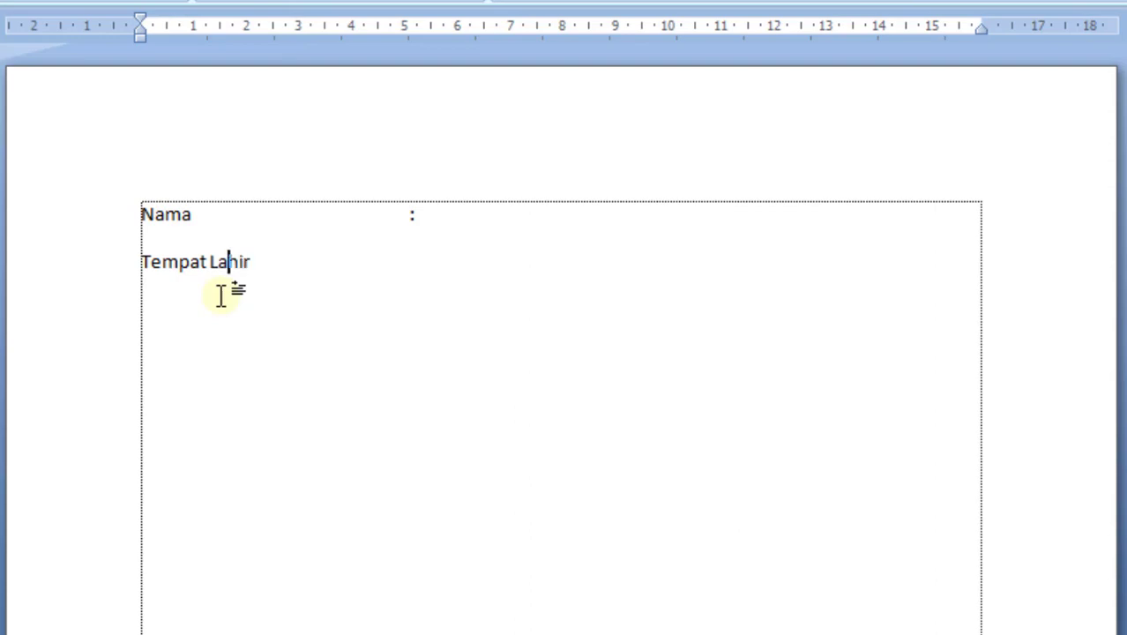
{"action": "type", "text": "Tanggal"}
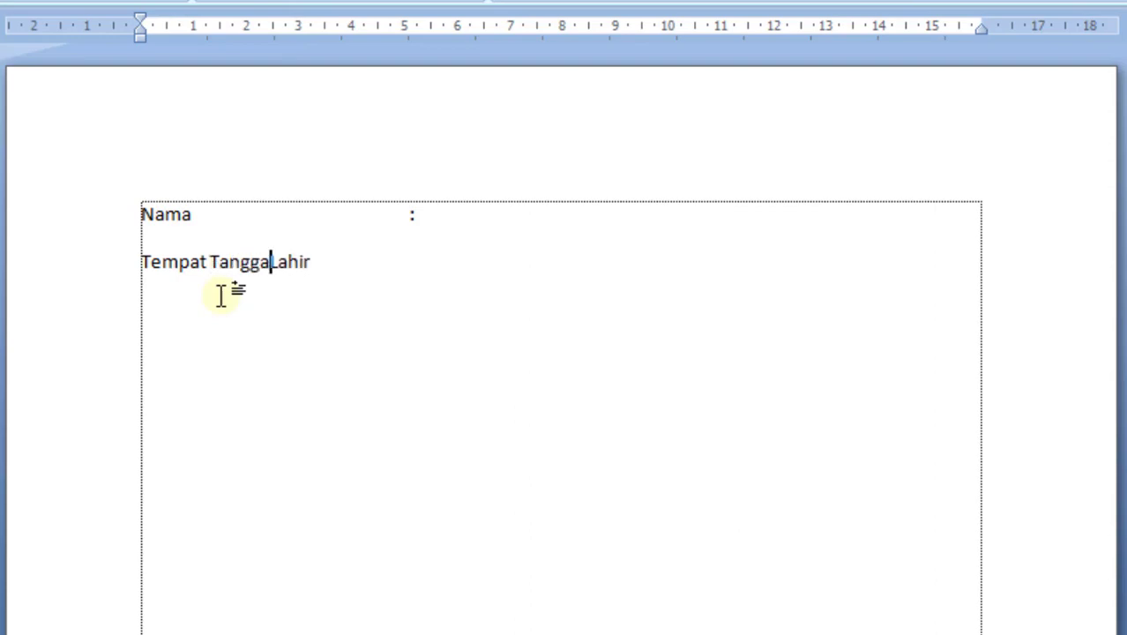
{"action": "key", "text": "Right"}
{"action": "key", "text": "Right"}
{"action": "key", "text": "Right"}
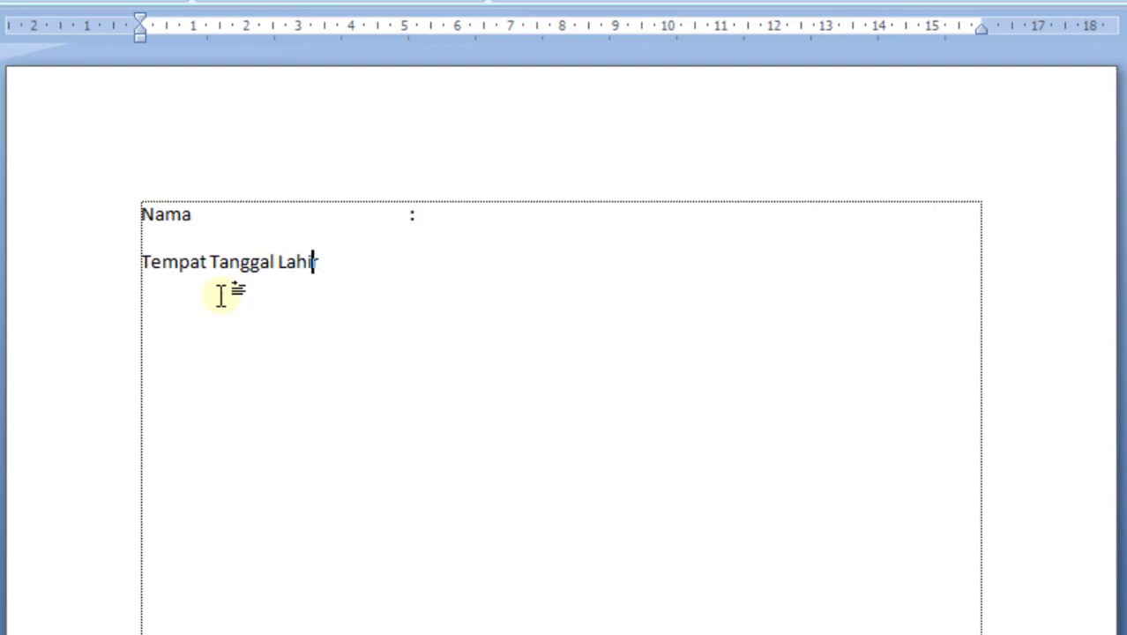
{"action": "key", "text": "Right"}
{"action": "key", "text": "Right"}
{"action": "key", "text": "Tab"}
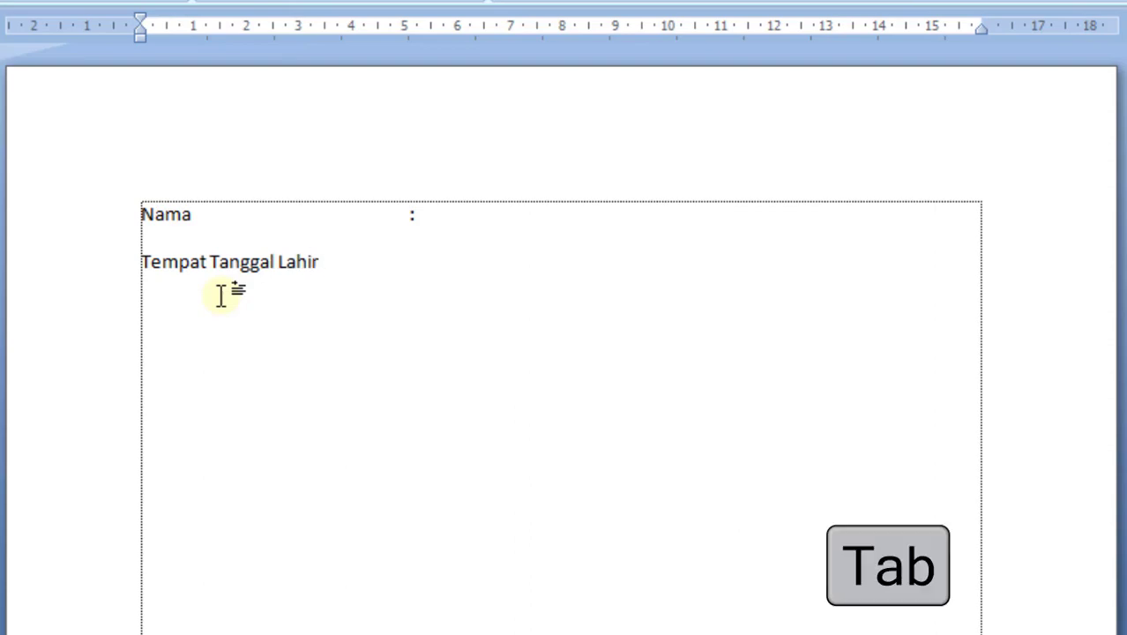
{"action": "key", "text": "BackSpace"}
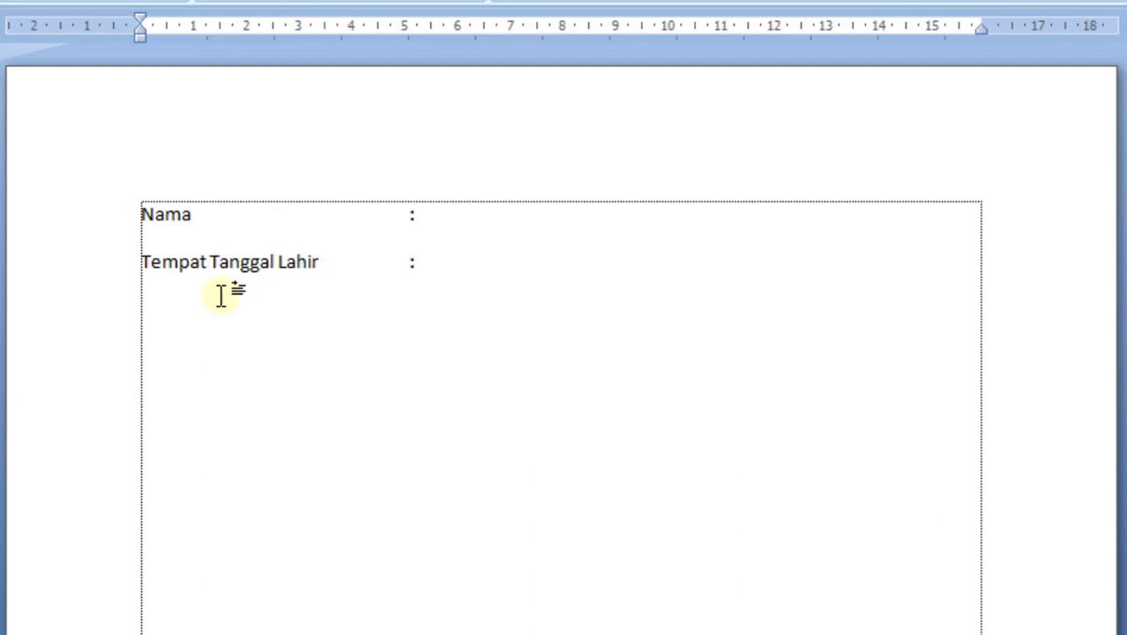
Add the lines "Alamat" and "Pekerjaan", each followed by a colon tabbed into the same column as those above
{"action": "type", "text": "lamat"}
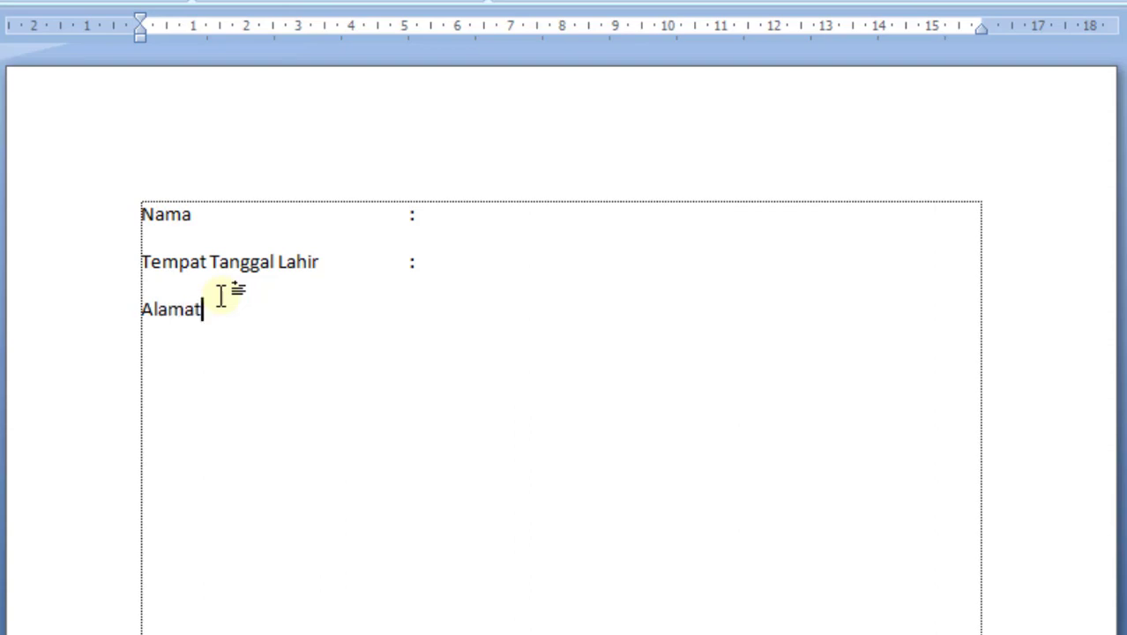
{"action": "key", "text": "Tab"}
{"action": "key", "text": "Tab"}
{"action": "type", "text": "k"}
{"action": "key", "text": "BackSpace"}
{"action": "type", "text": "ekerjaan"}
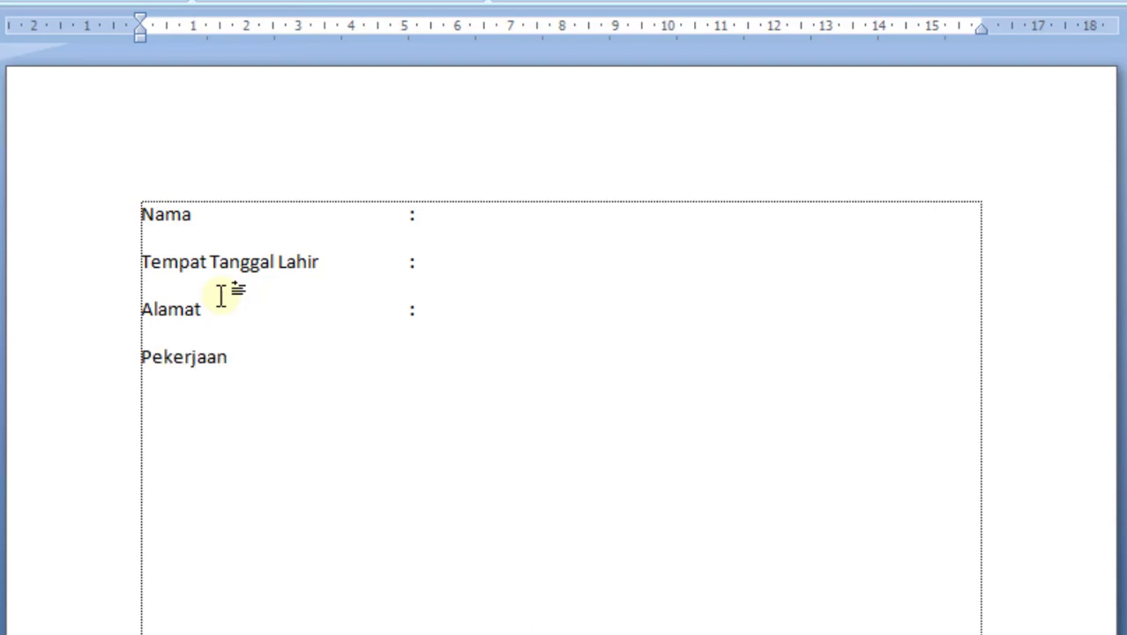
{"action": "key", "text": "Tab"}
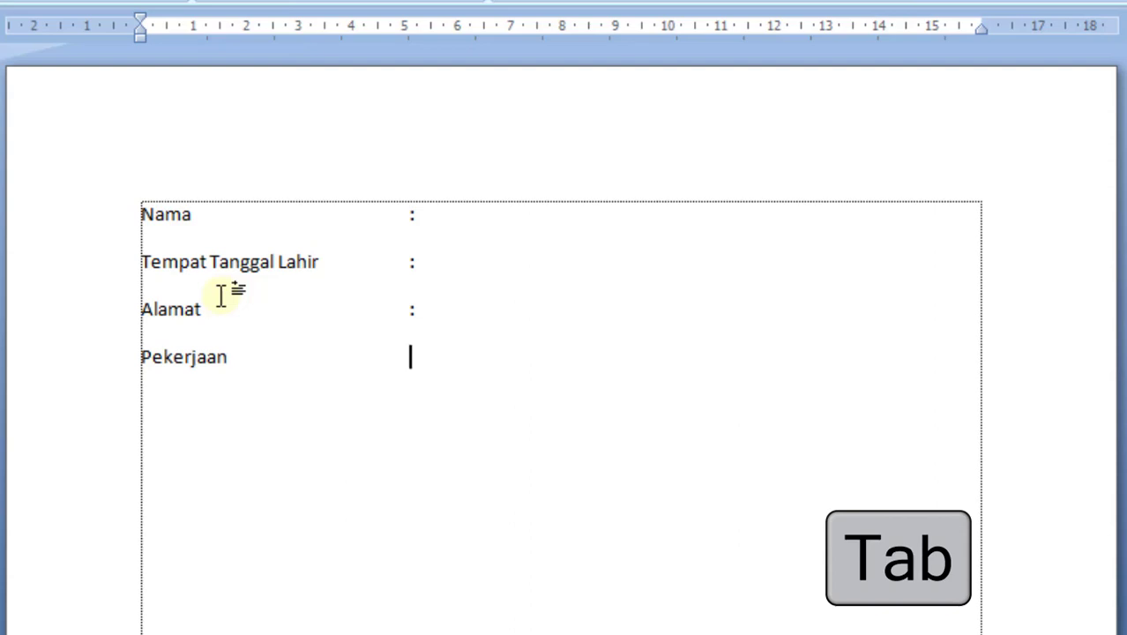
Fill in "Suan Tutorial Channel" after the colon on the Nama line
{"action": "left_click", "coordinate": [494, 217]}
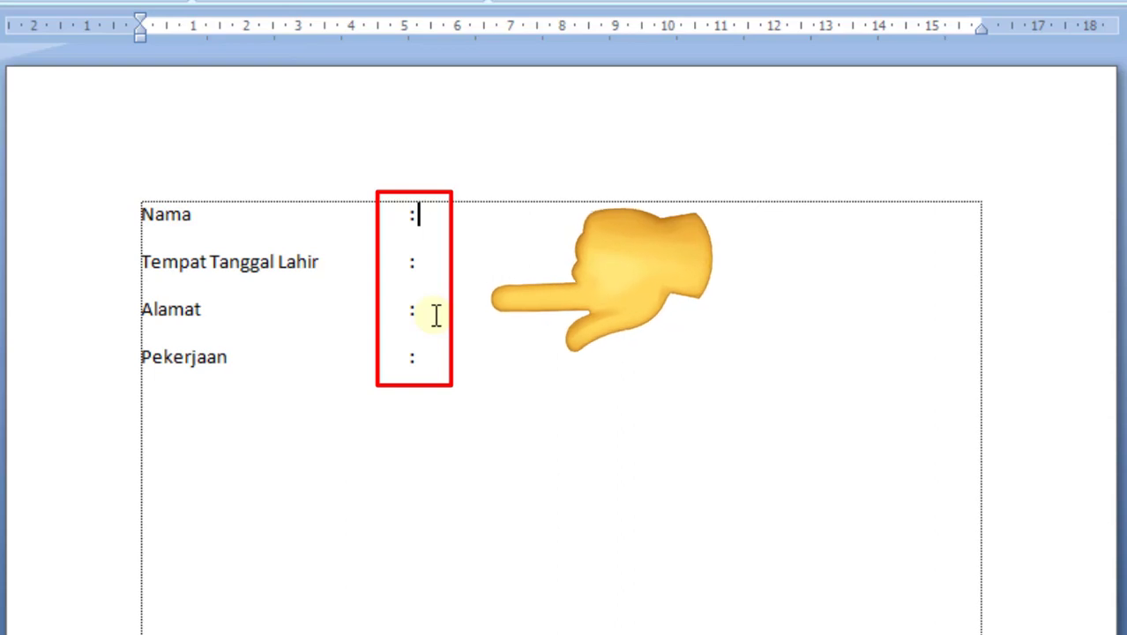
{"action": "type", "text": "Suan"}
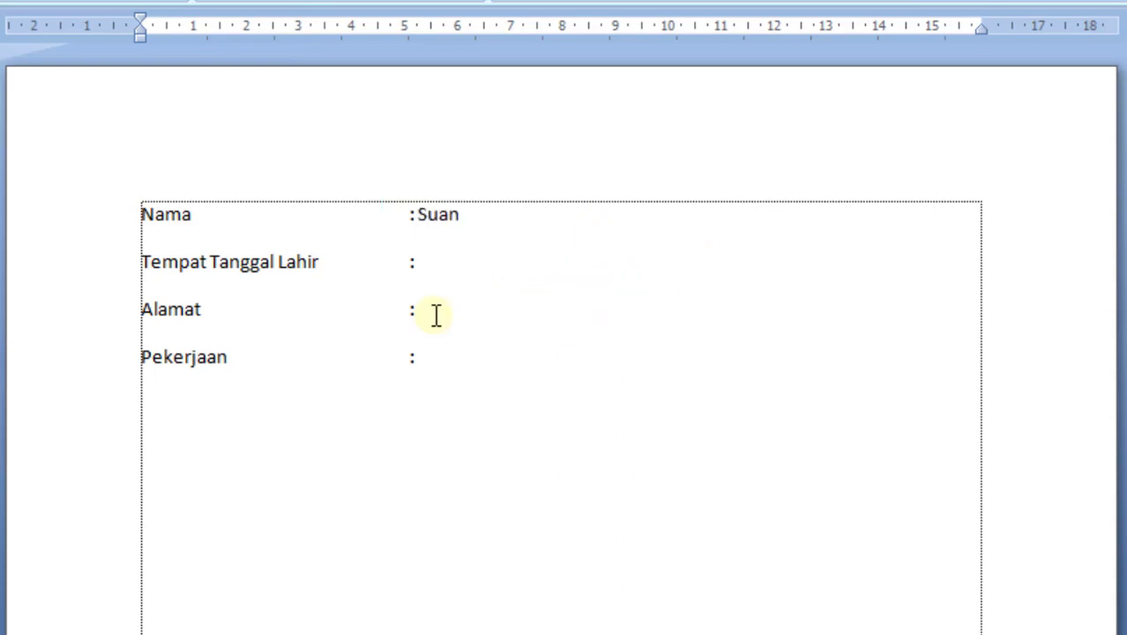
{"action": "type", "text": " Tutorial Channel"}
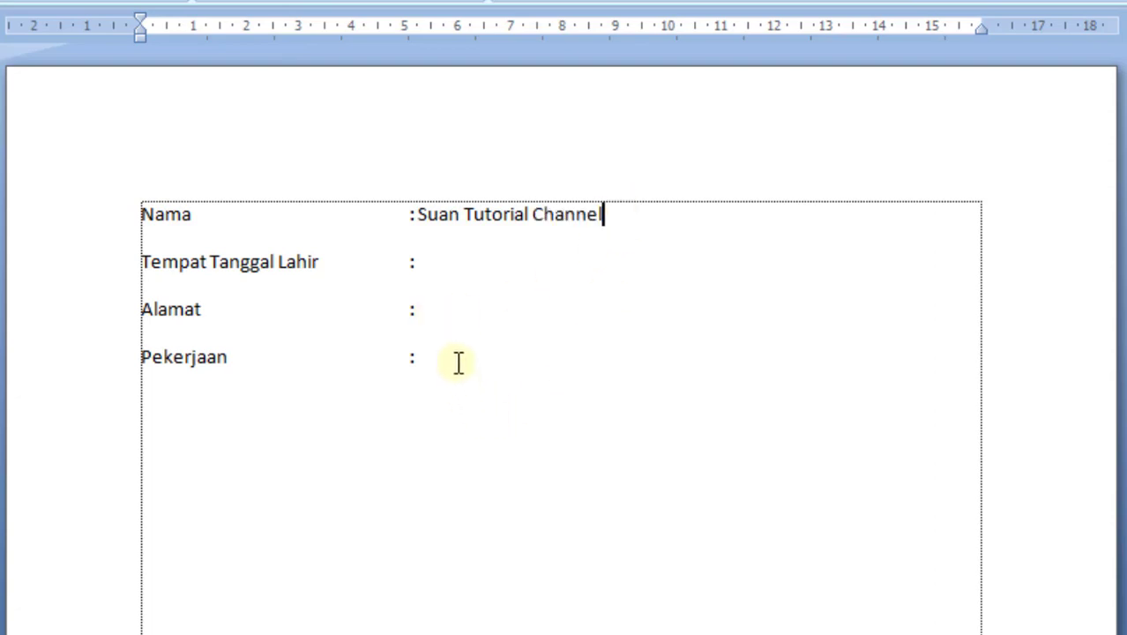
Delete all four label lines, from Nama to Pekerjaan, to clear the document
{"action": "left_click_drag", "start_coordinate": [458, 363], "coordinate": [148, 219]}
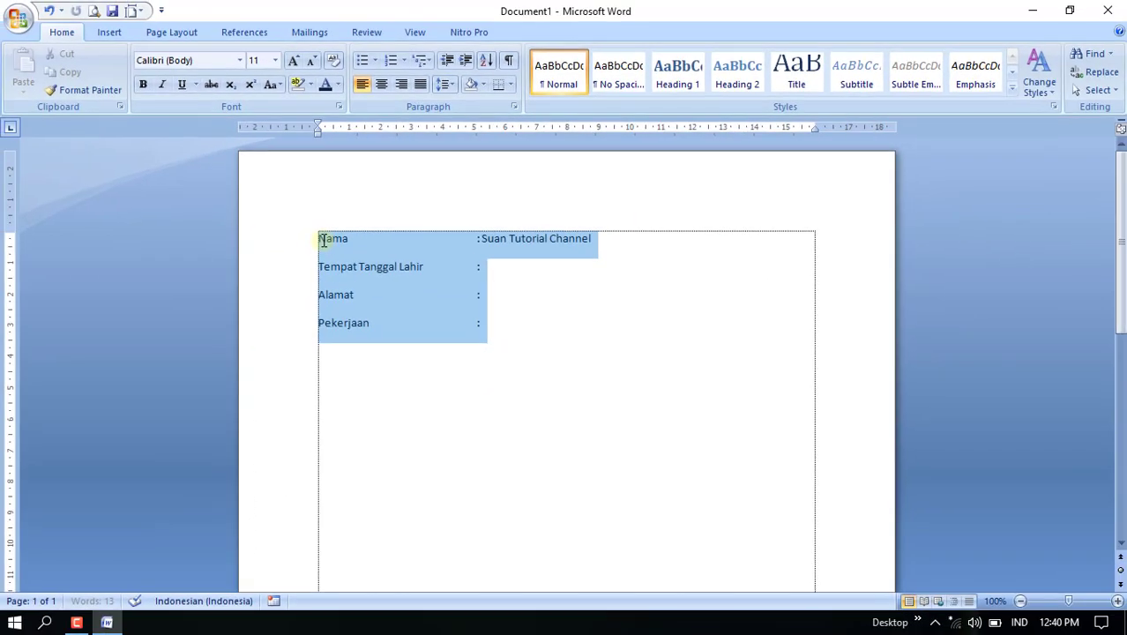
{"action": "left_click_drag", "start_coordinate": [323, 239], "coordinate": [321, 239]}
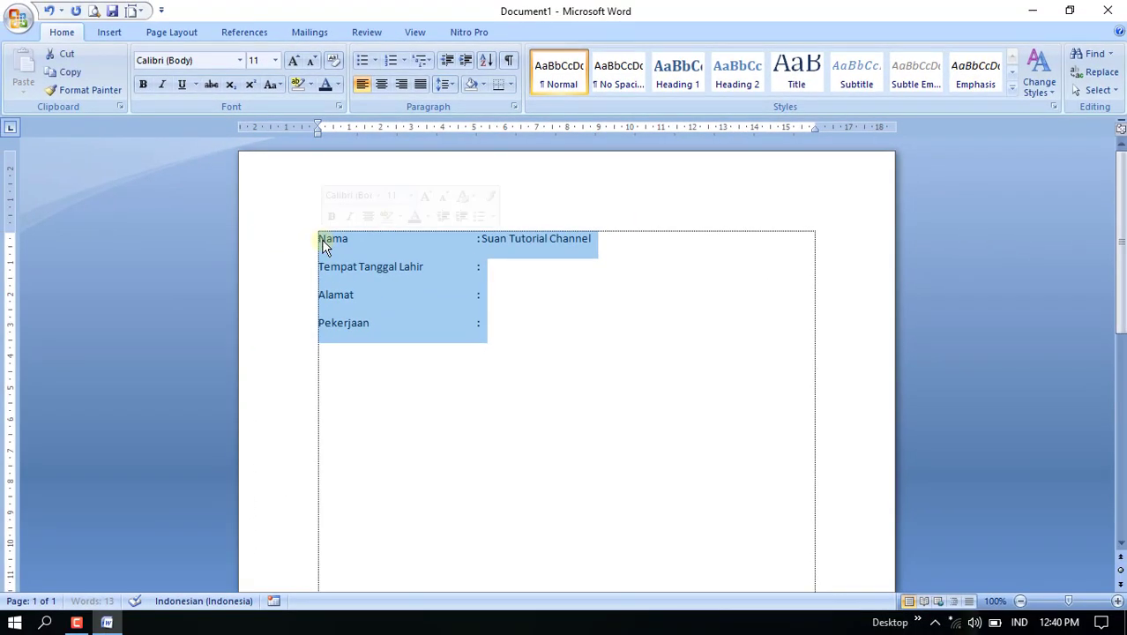
{"action": "key", "text": "Delete"}
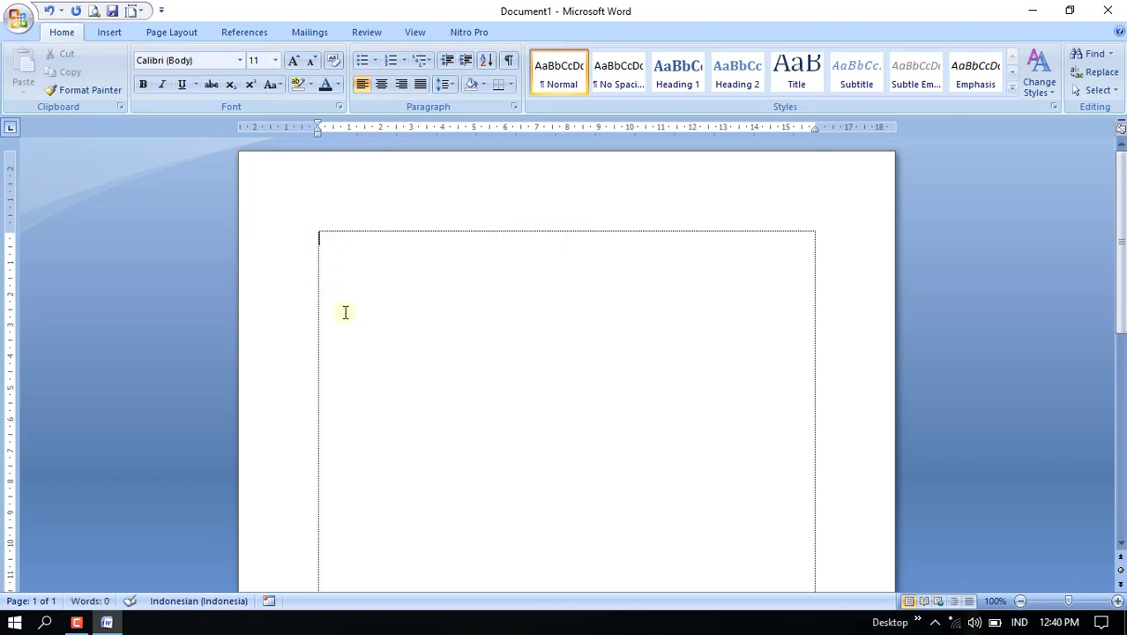
Insert a 1x1 table and leave two empty paragraphs above it
{"action": "left_click", "coordinate": [110, 33]}
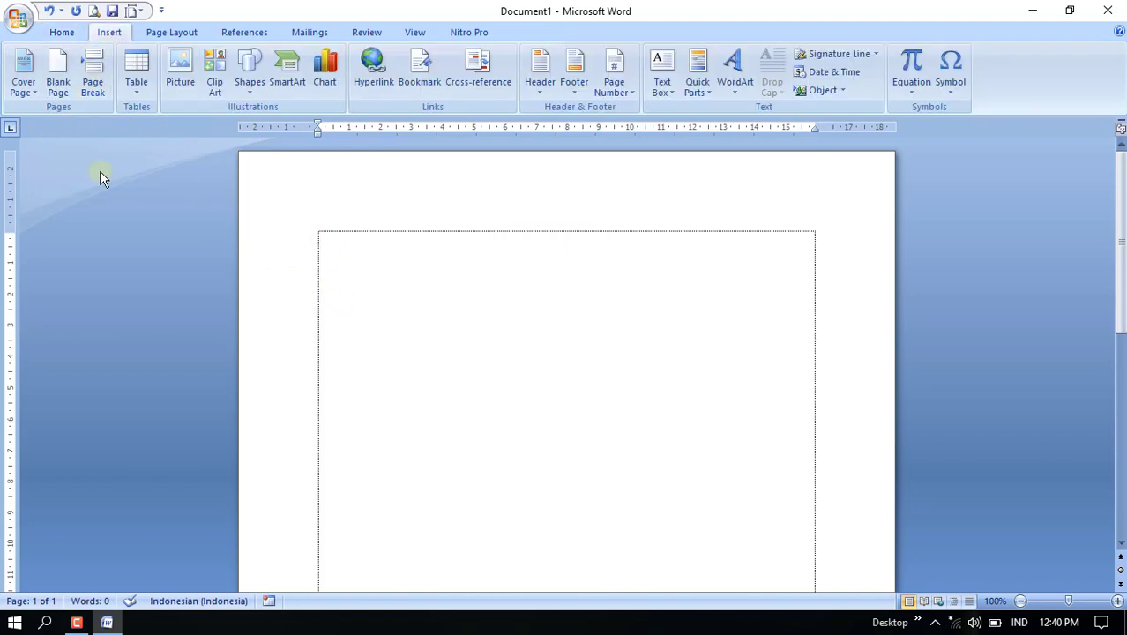
{"action": "left_click", "coordinate": [145, 88]}
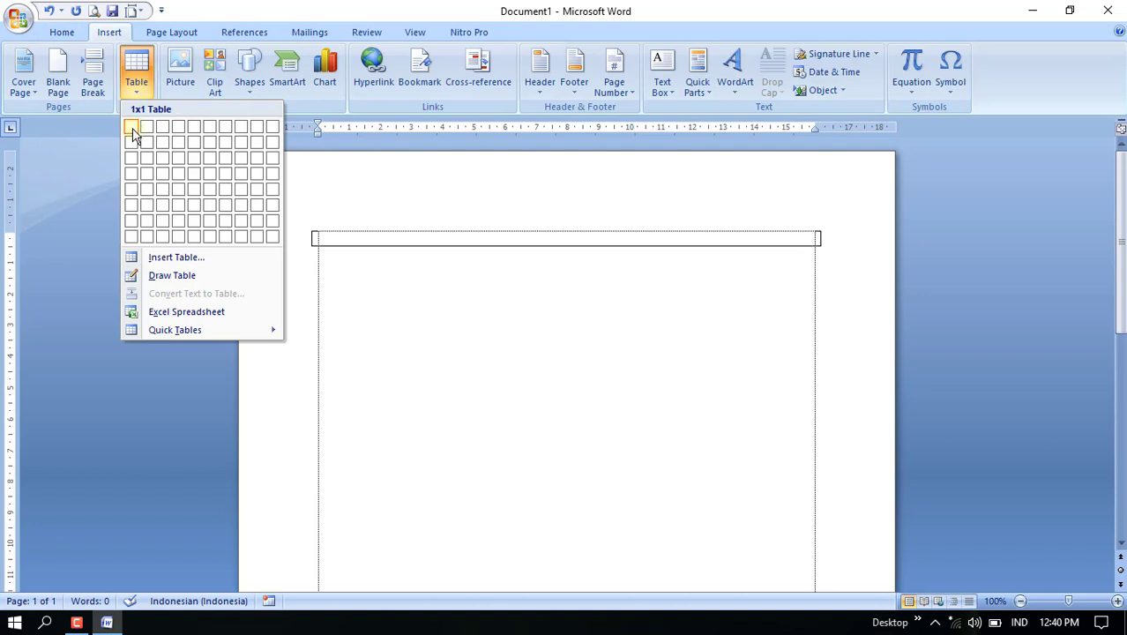
{"action": "left_click", "coordinate": [133, 132]}
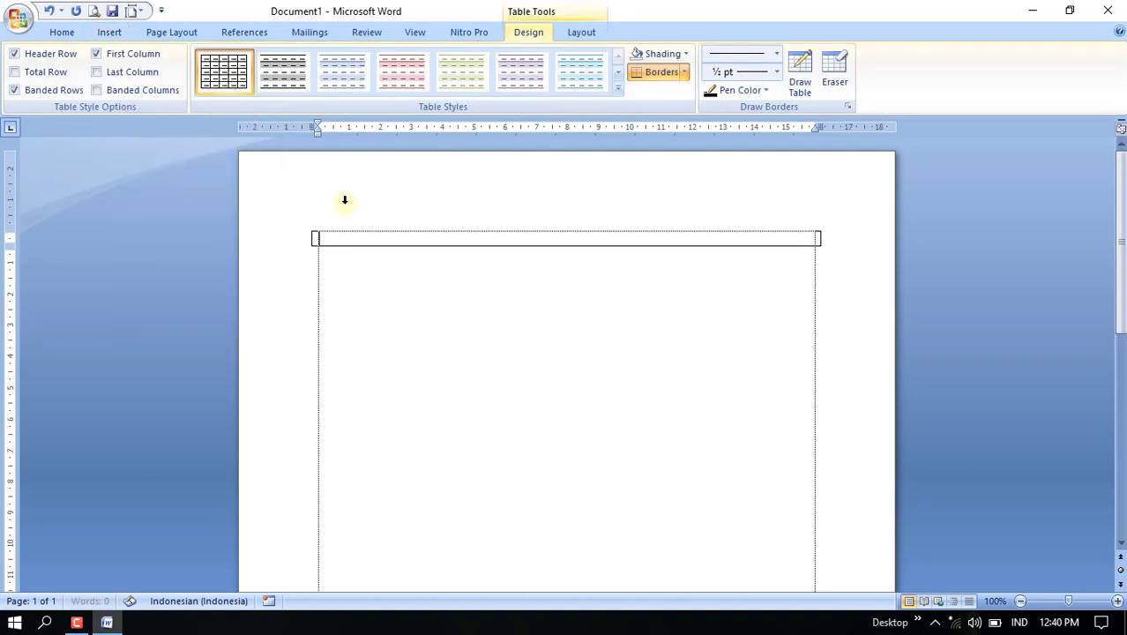
{"action": "key", "text": "Return"}
{"action": "key", "text": "Return"}
{"action": "key", "text": "Return"}
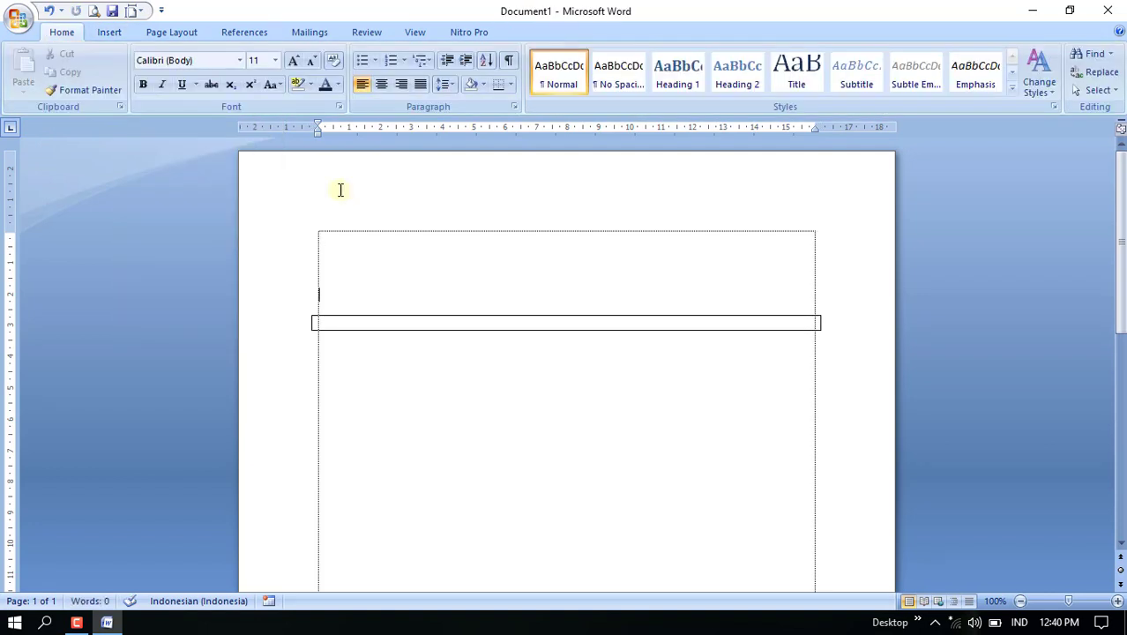
{"action": "key", "text": "Delete"}
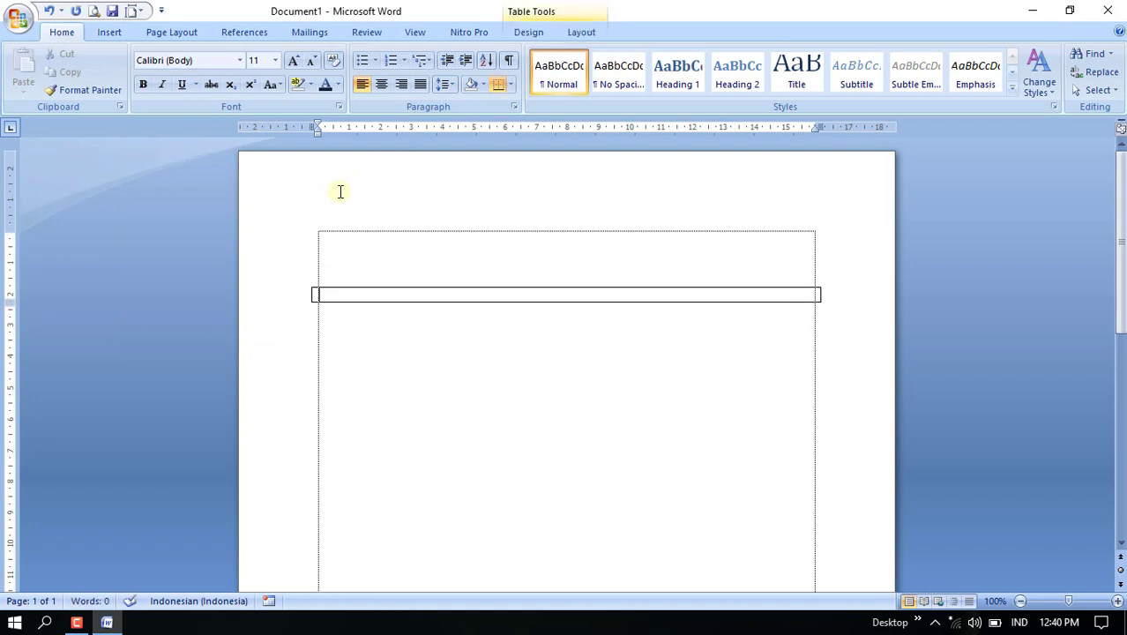
Add several empty lines inside the table cell to make it taller
{"action": "key", "text": "Return"}
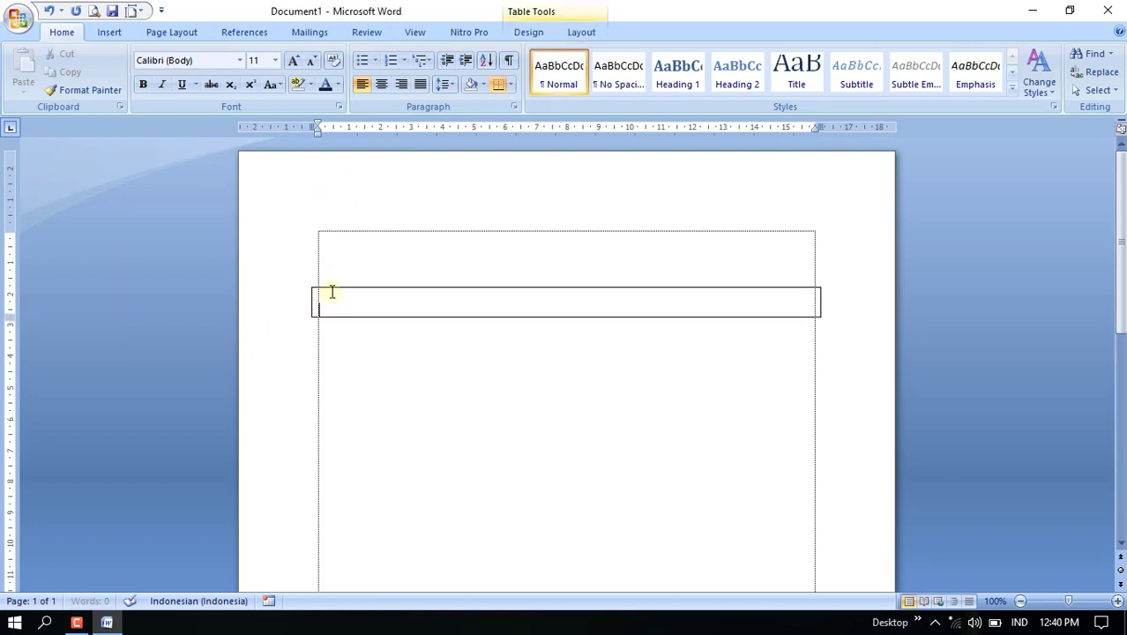
{"action": "key", "text": "Return"}
{"action": "key", "text": "Return"}
{"action": "key", "text": "Return"}
{"action": "key", "text": "Return"}
{"action": "key", "text": "Return"}
{"action": "key", "text": "Return"}
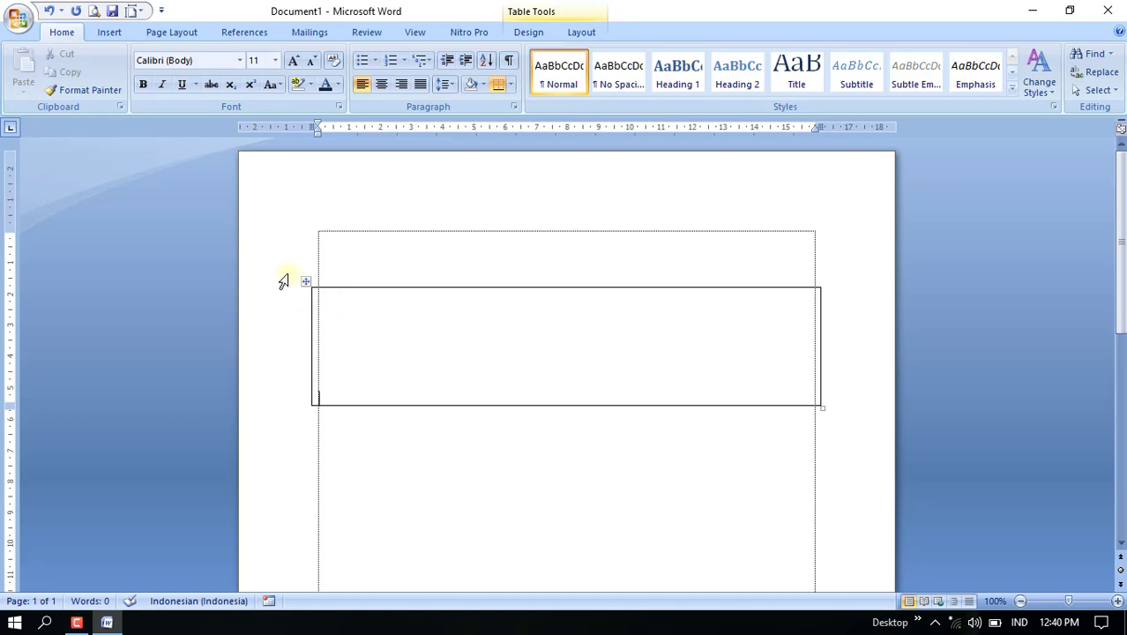
{"action": "left_click", "coordinate": [302, 269]}
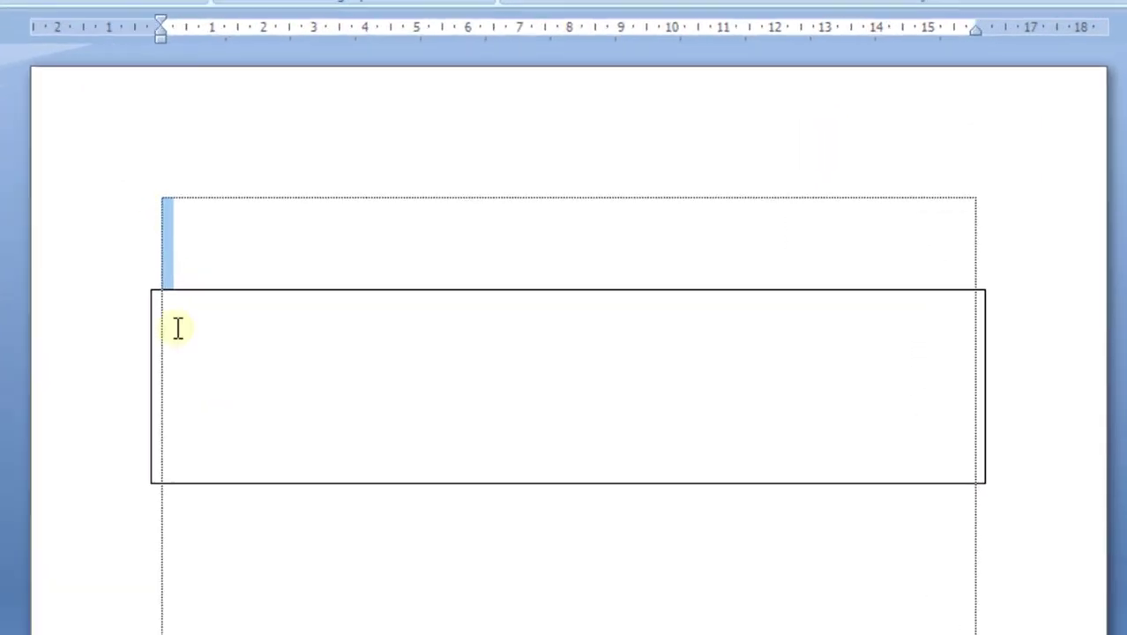
Enter "Nama" on the cell's second line, followed by a colon tabbed to about 5 cm without leaving the cell
{"action": "left_click", "coordinate": [177, 328]}
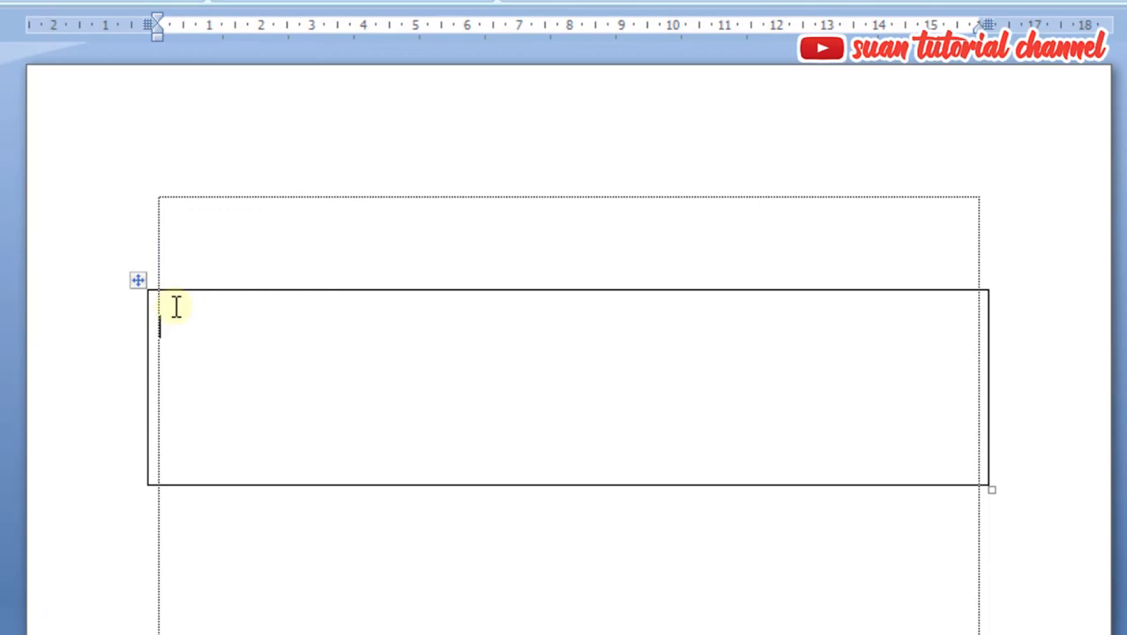
{"action": "type", "text": "Nama"}
{"action": "key", "text": "ctrl+Tab"}
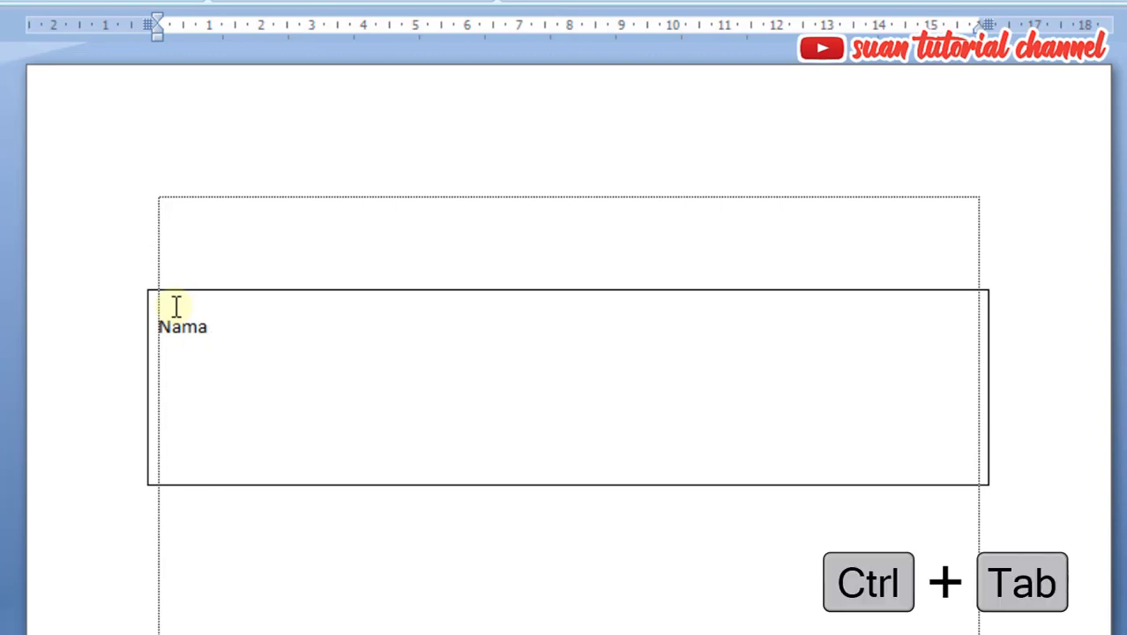
{"action": "key", "text": "ctrl+Tab"}
{"action": "key", "text": "ctrl+Tab"}
{"action": "key", "text": "ctrl+Tab"}
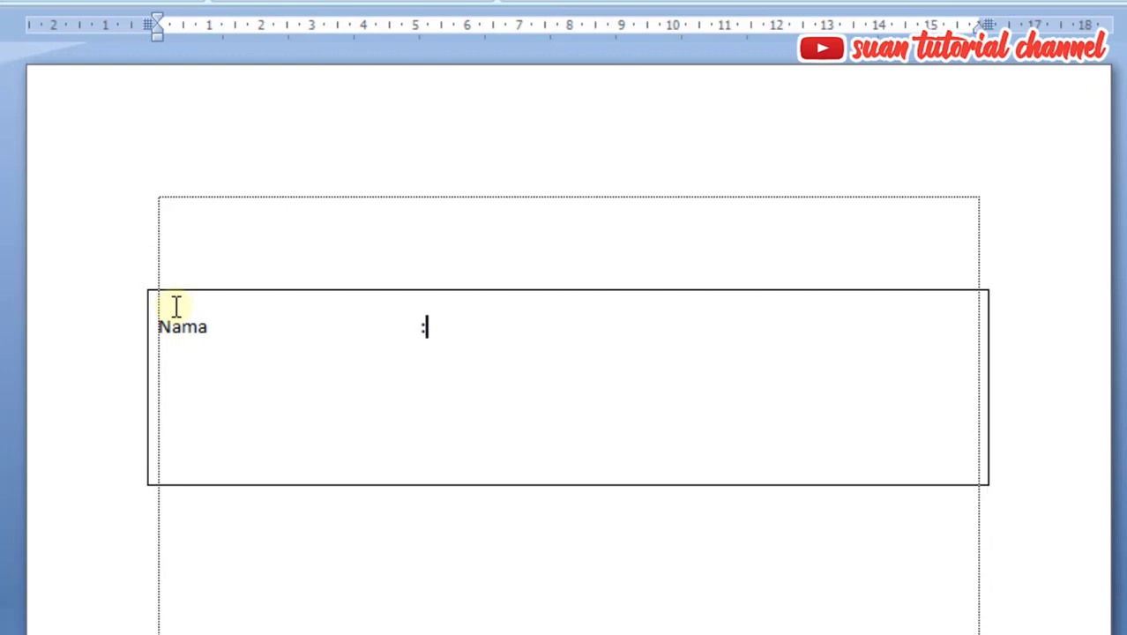
Add the line "Tempat Tanggal Lahir" below Nama in the table cell, with its colon tabbed to about 5 cm
{"action": "key", "text": "Return"}
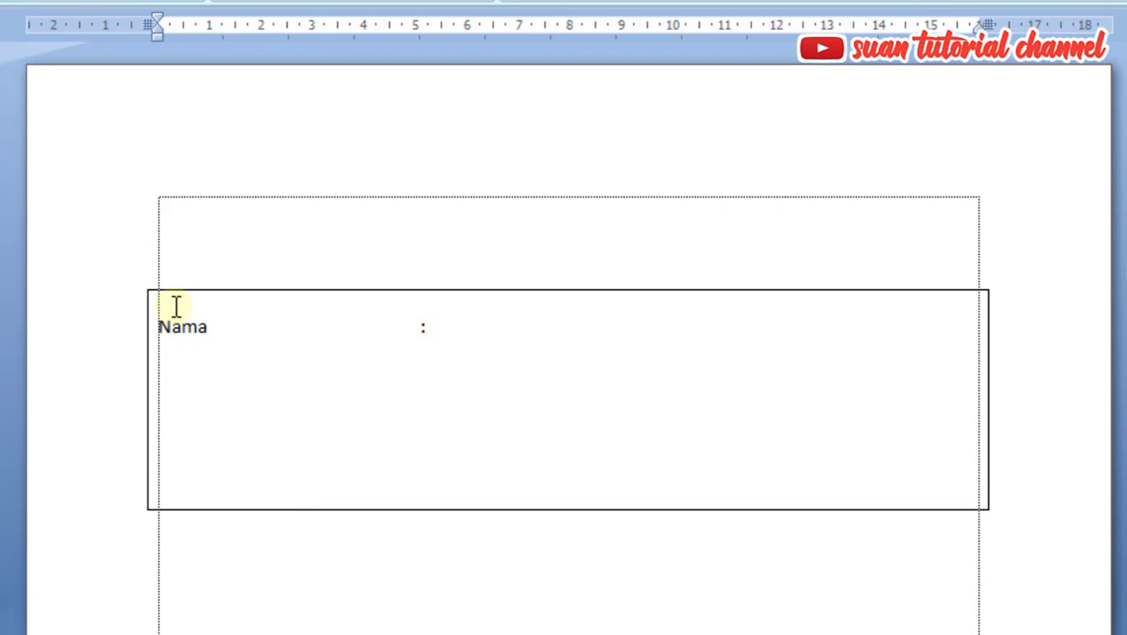
{"action": "type", "text": "Tempat Tanggal Lahir"}
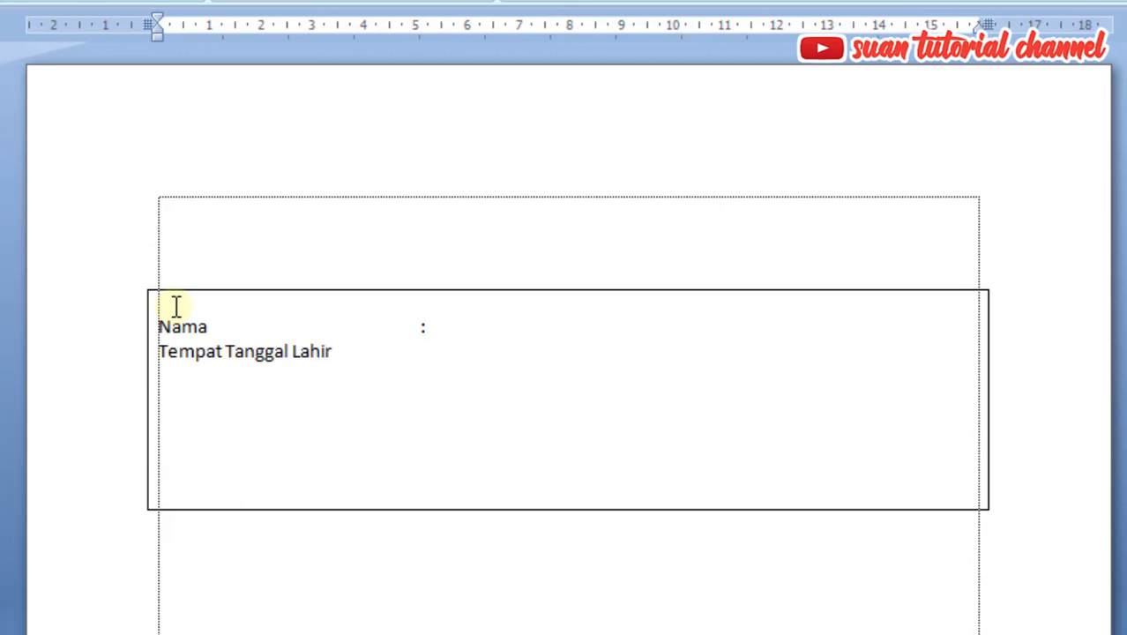
{"action": "key", "text": "ctrl+Tab"}
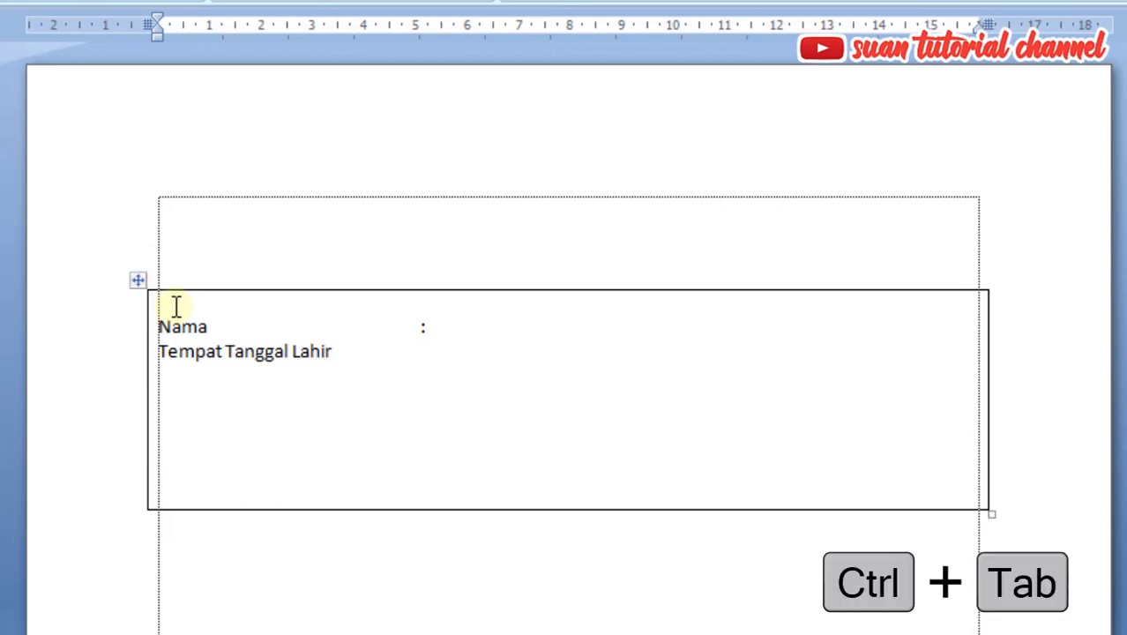
{"action": "key", "text": "ctrl+Tab"}
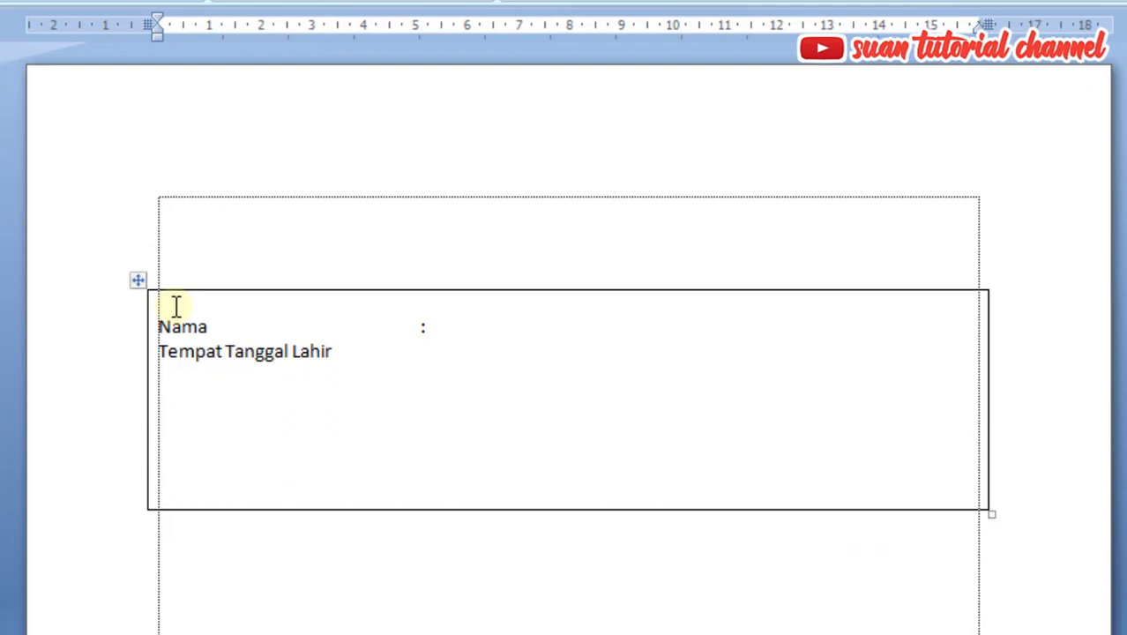
{"action": "type", "text": ":"}
Add the line "Alamat" on the cell's next line and tab its colon into line with the ones above
{"action": "key", "text": "Return"}
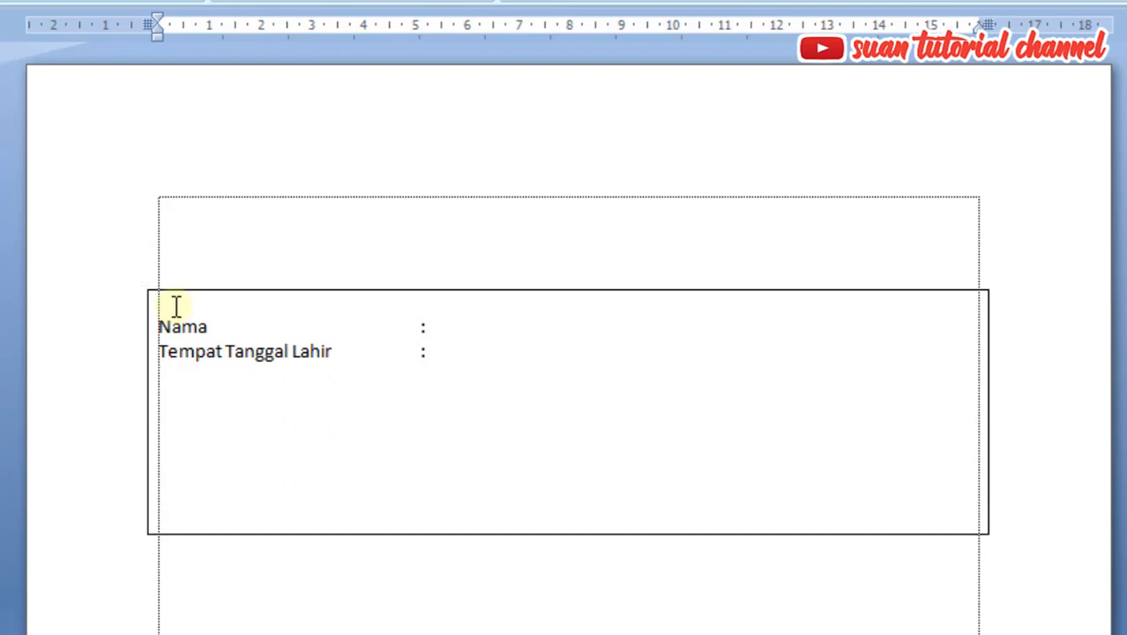
{"action": "type", "text": "Alamat"}
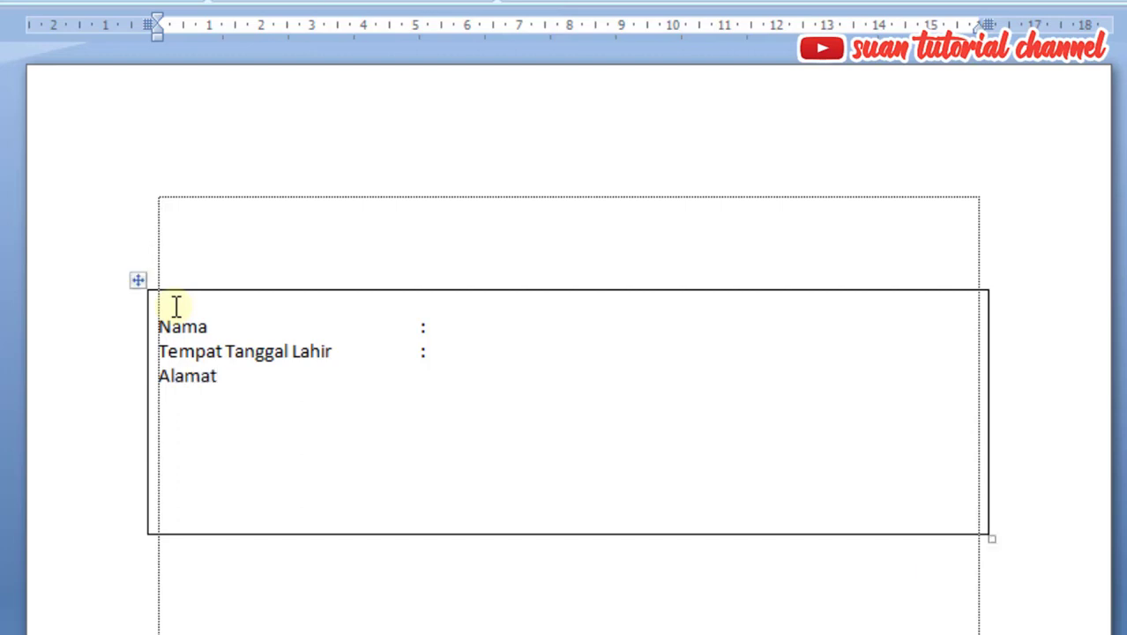
{"action": "key", "text": "ctrl+Tab"}
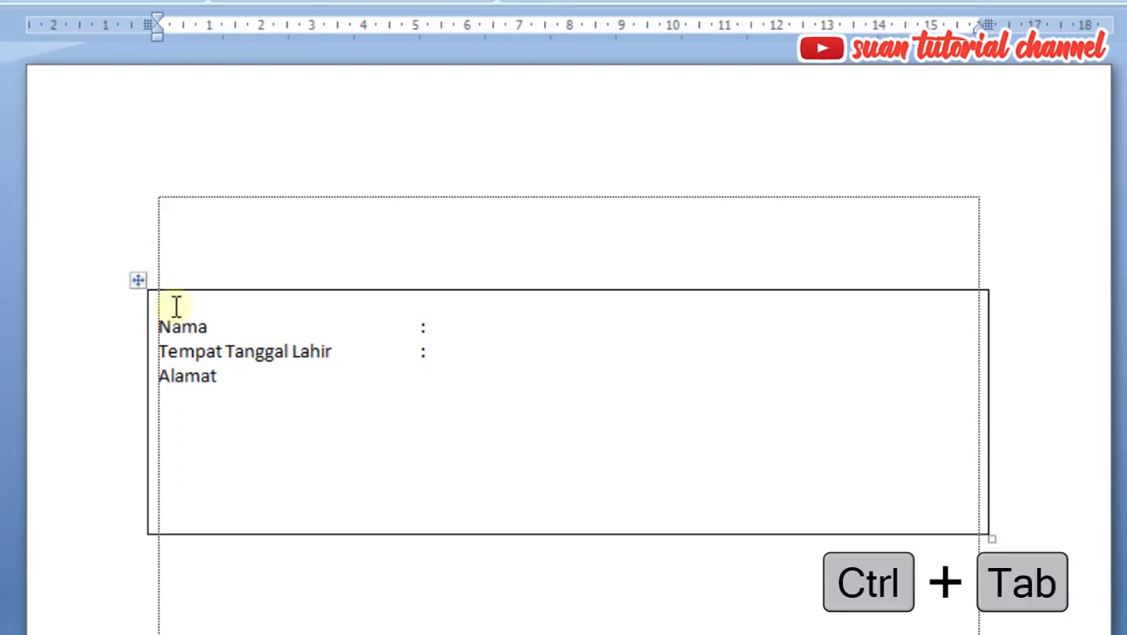
{"action": "key", "text": "ctrl+Tab"}
{"action": "key", "text": "ctrl+Tab"}
{"action": "type", "text": ":"}
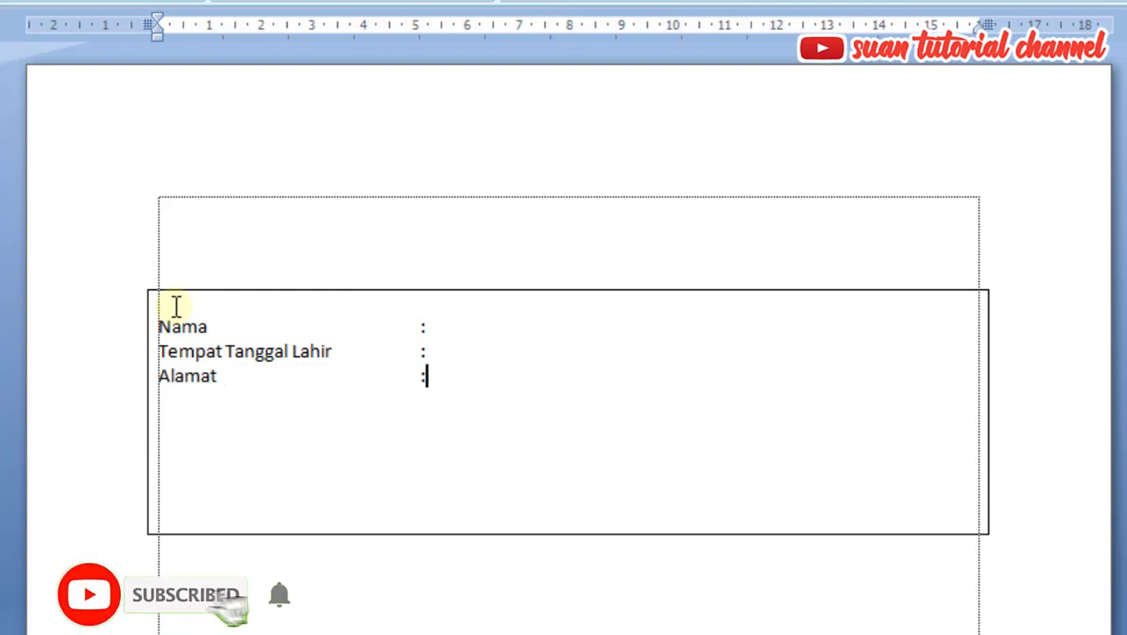
Add the line "Pekerjaan" below Alamat in the cell, with its colon tabbed to the same position
{"action": "key", "text": "Return"}
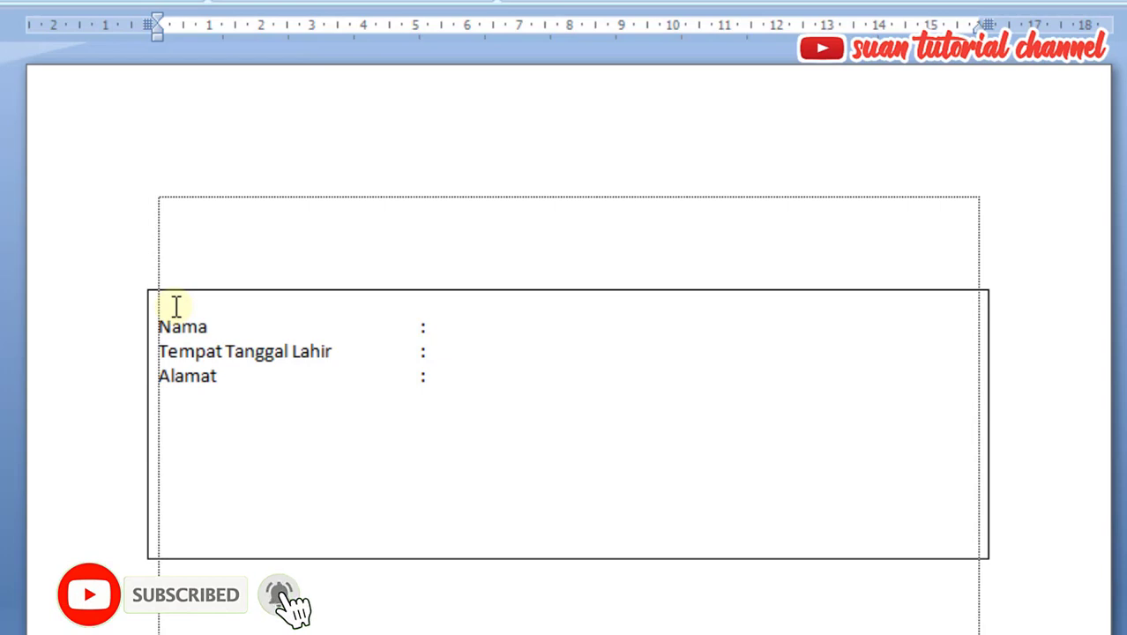
{"action": "type", "text": "Pekerjaan"}
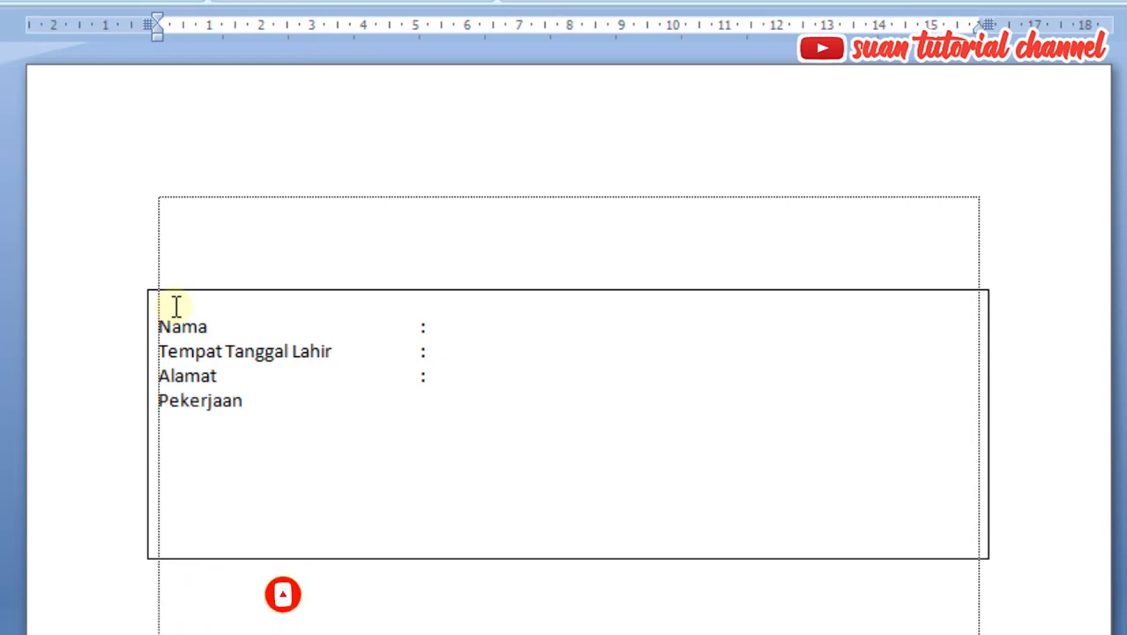
{"action": "key", "text": "ctrl+Tab"}
{"action": "key", "text": "ctrl+Tab"}
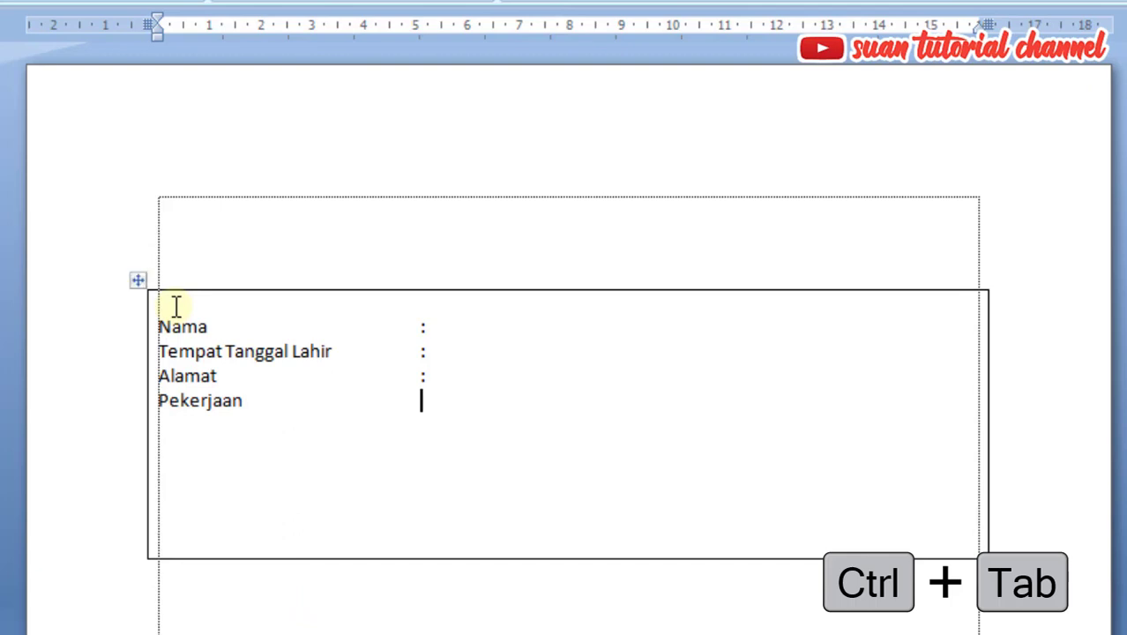
{"action": "type", "text": ":"}
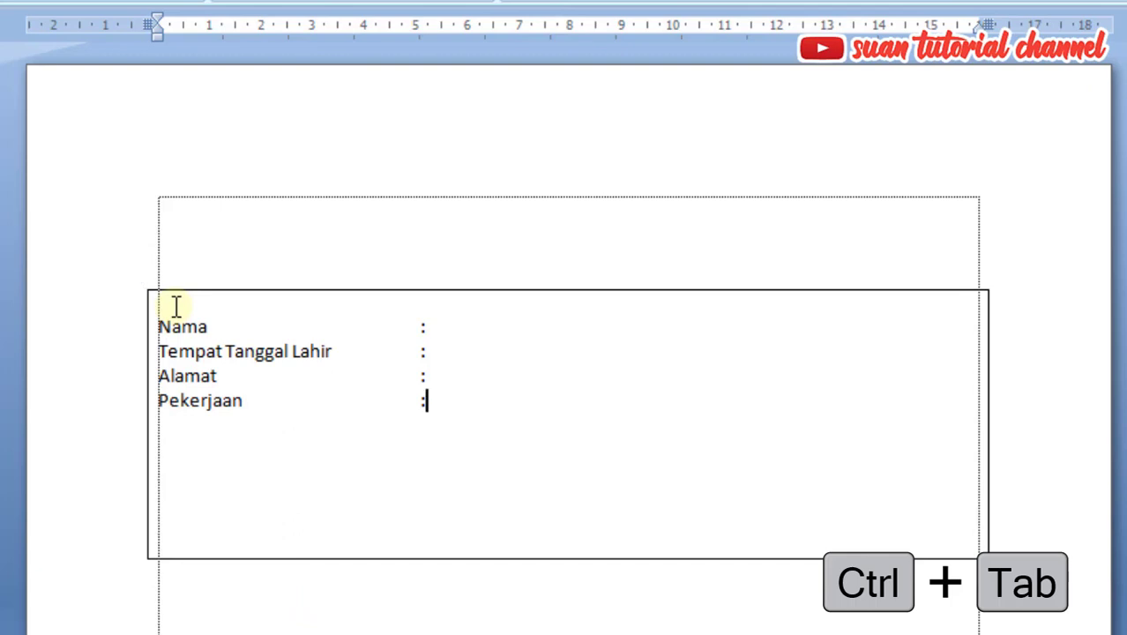
{"action": "left_click_drag", "start_coordinate": [431, 377], "coordinate": [428, 331]}
{"action": "left_click", "coordinate": [443, 415]}
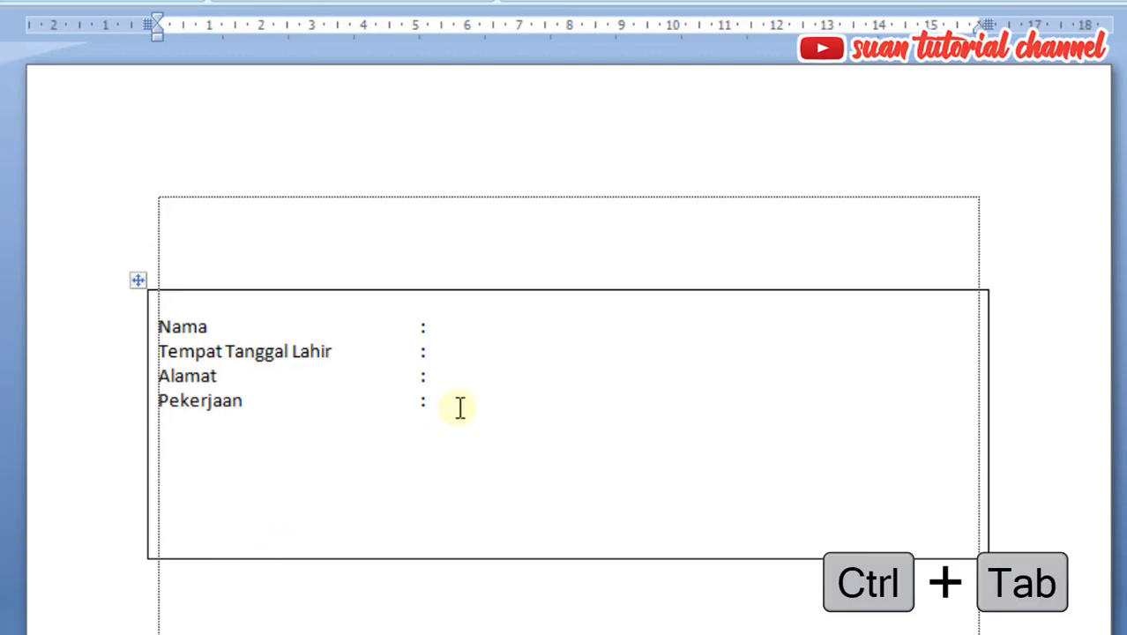
Delete the entire one-cell table with its labels and insert a 3x1 table in the document
{"action": "left_click", "coordinate": [141, 280]}
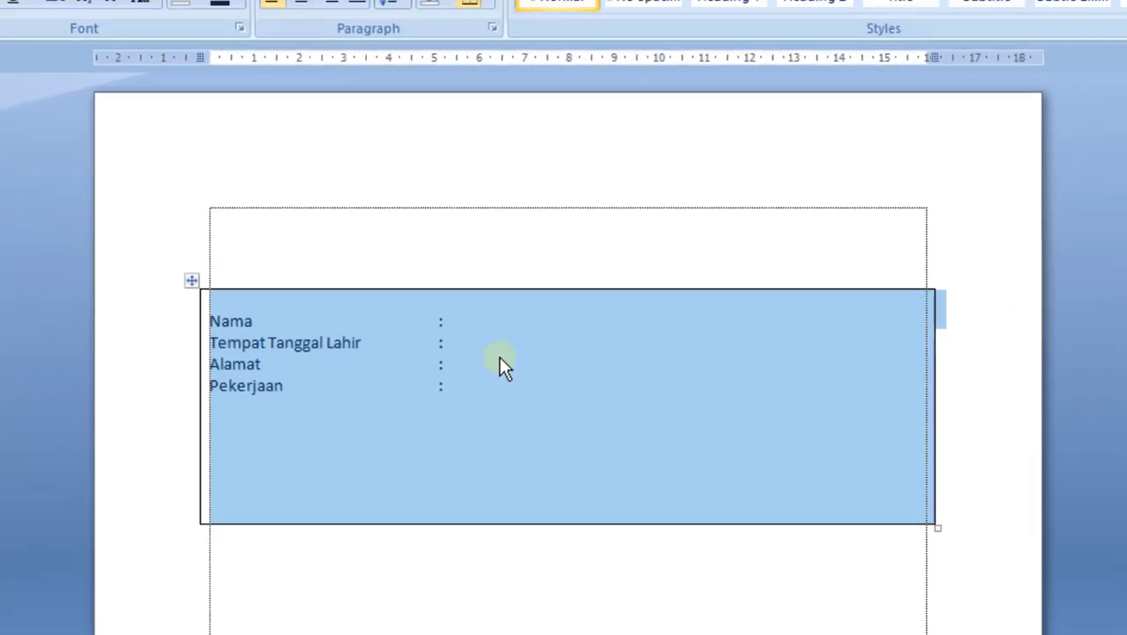
{"action": "key", "text": "BackSpace"}
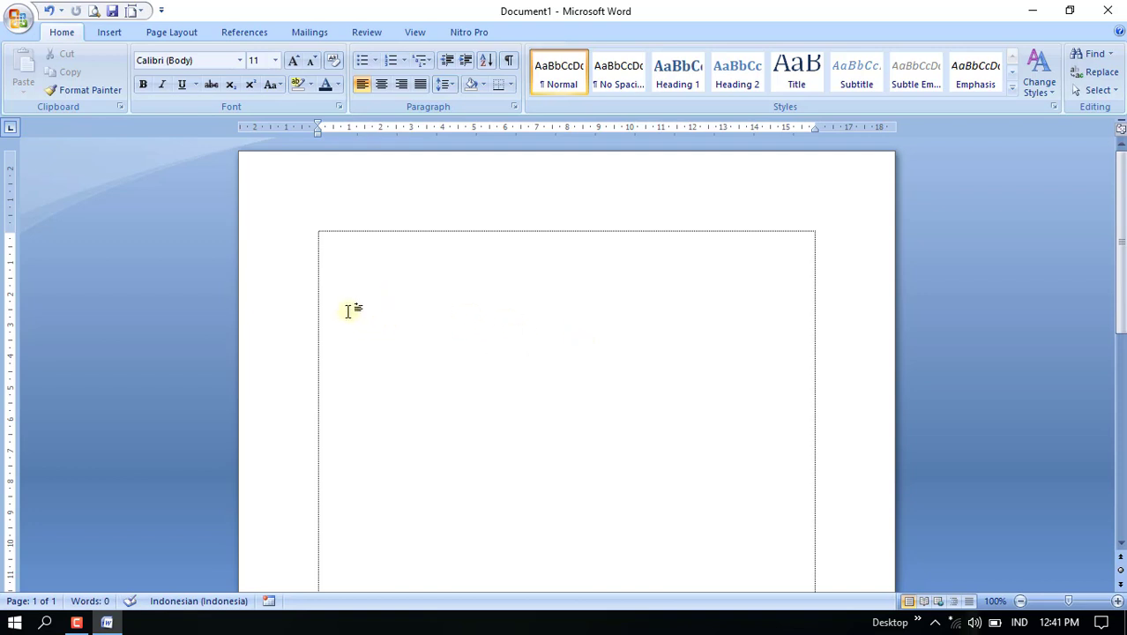
{"action": "left_click", "coordinate": [106, 33]}
{"action": "left_click", "coordinate": [136, 73]}
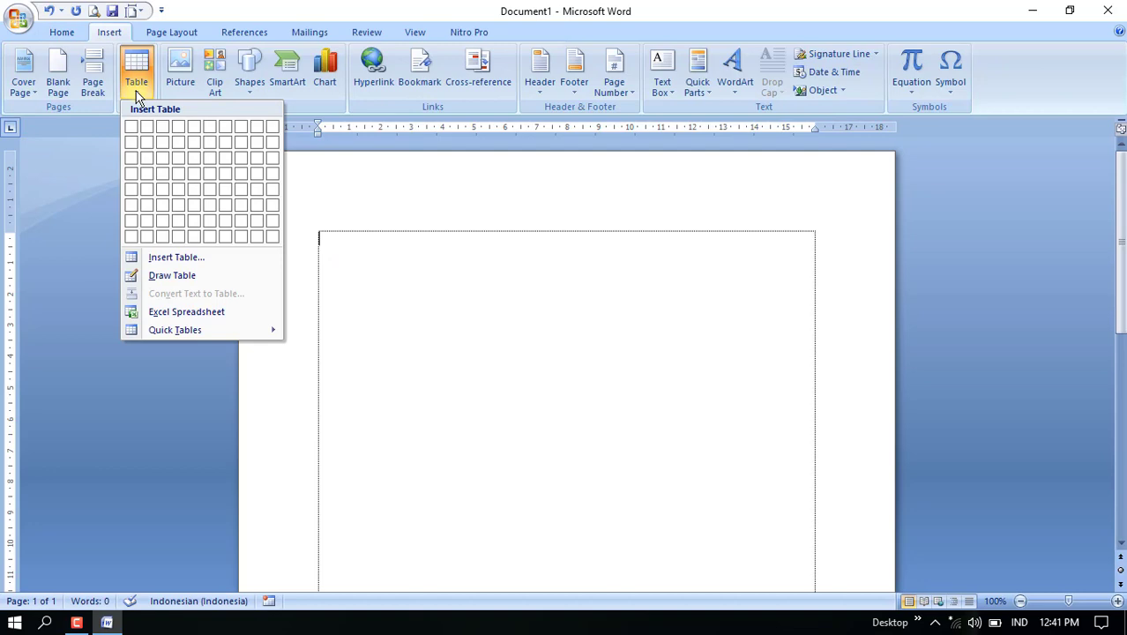
{"action": "left_click", "coordinate": [171, 133]}
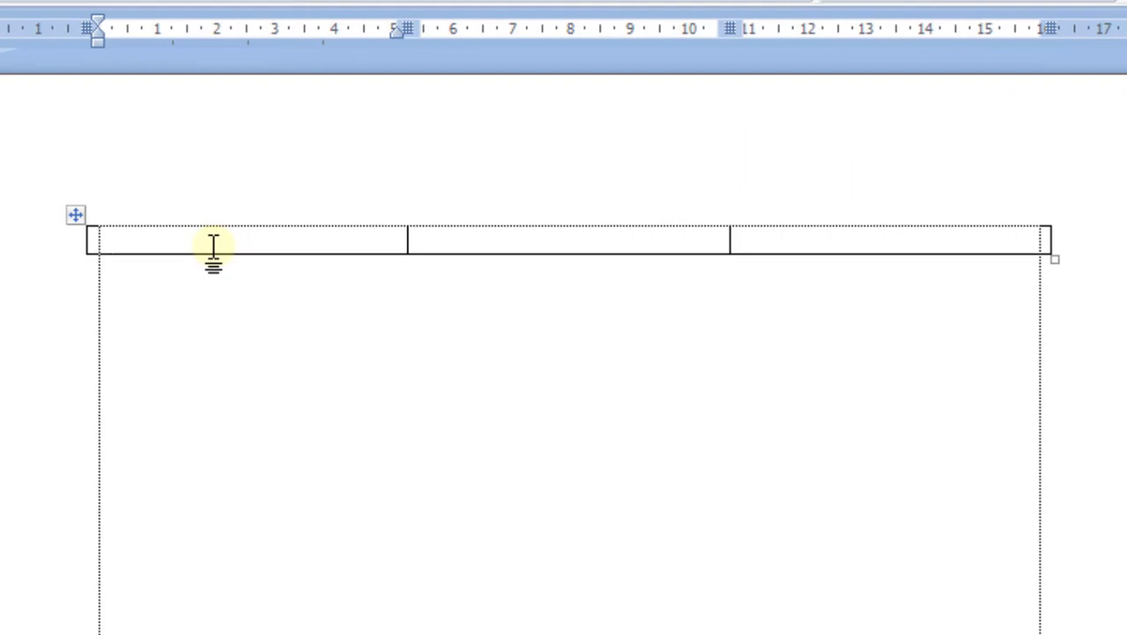
Enter "Nama", "Tempat Lahir", "Alamat" and "Pekerjaan" on separate lines in the first cell
{"action": "type", "text": "Nama"}
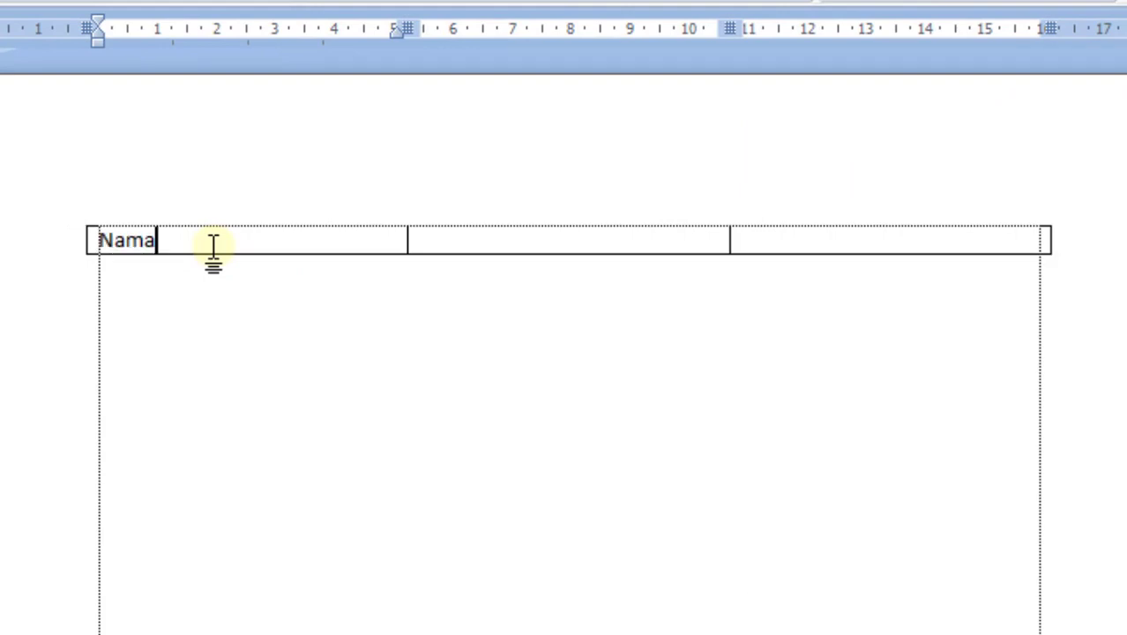
{"action": "key", "text": "Return"}
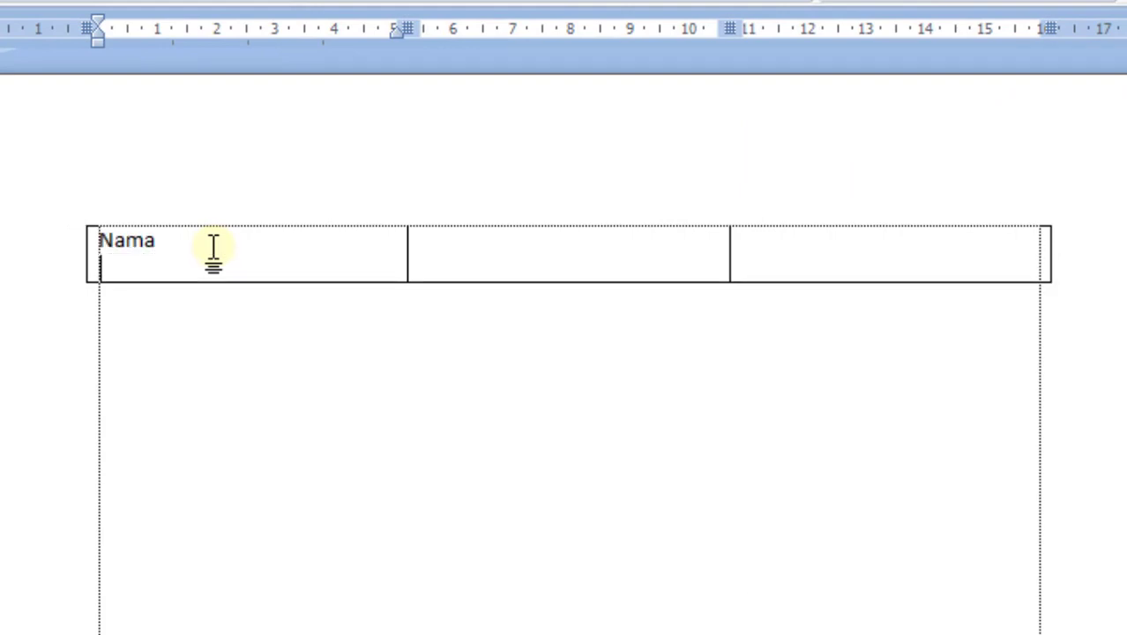
{"action": "type", "text": "Tempat"}
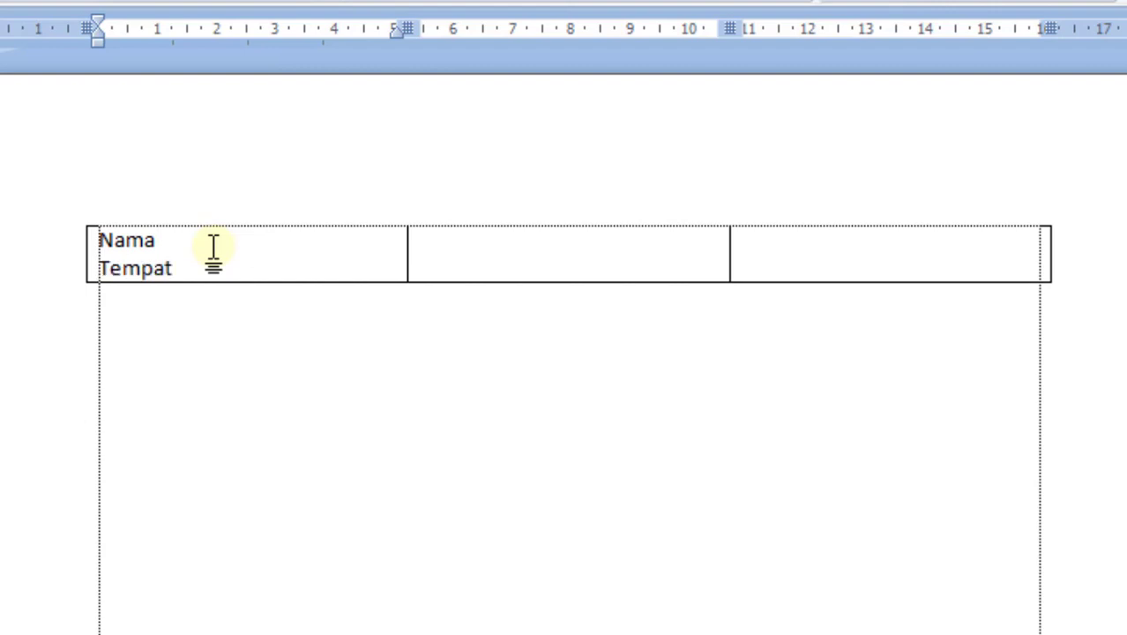
{"action": "type", "text": " Lahir"}
{"action": "key", "text": "Return"}
{"action": "type", "text": "Alamat"}
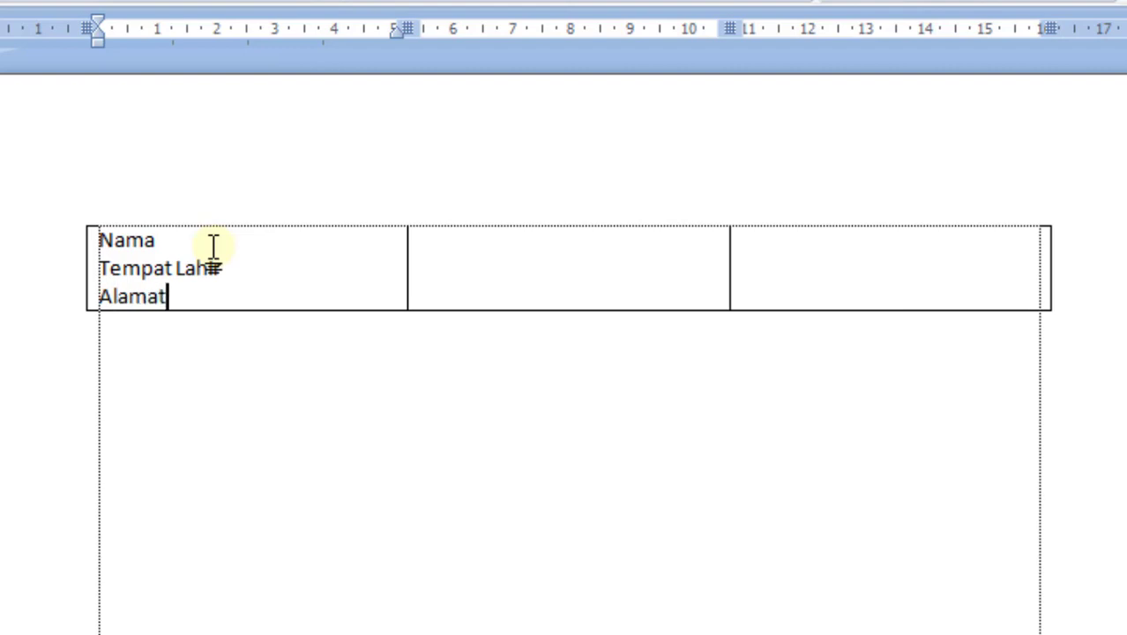
{"action": "key", "text": "Return"}
{"action": "type", "text": "Peke"}
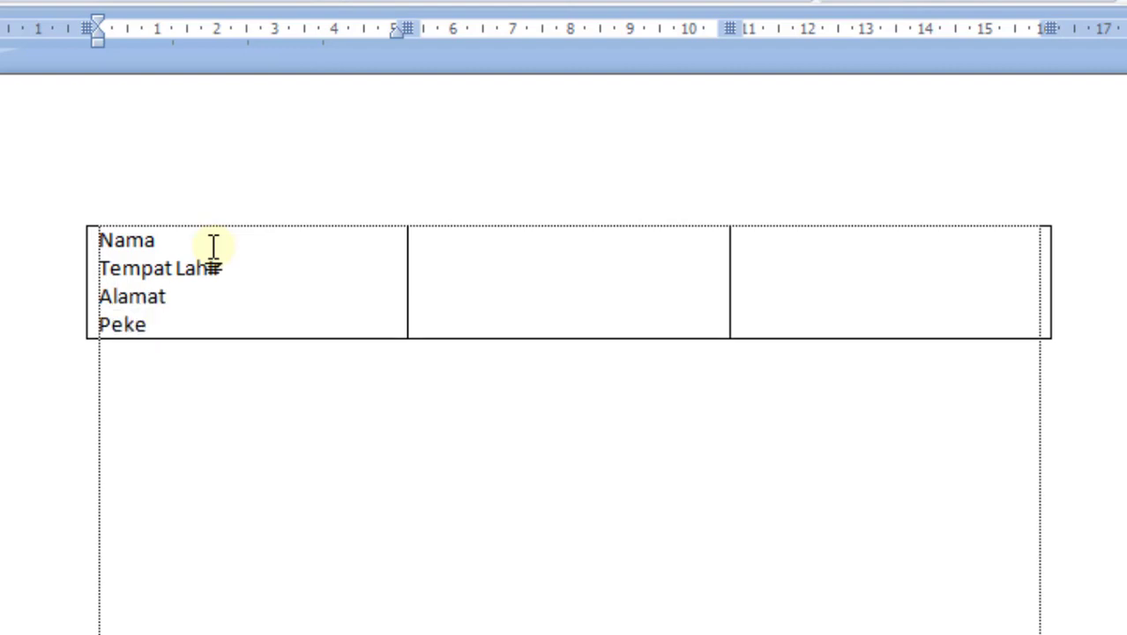
{"action": "type", "text": "rjaan"}
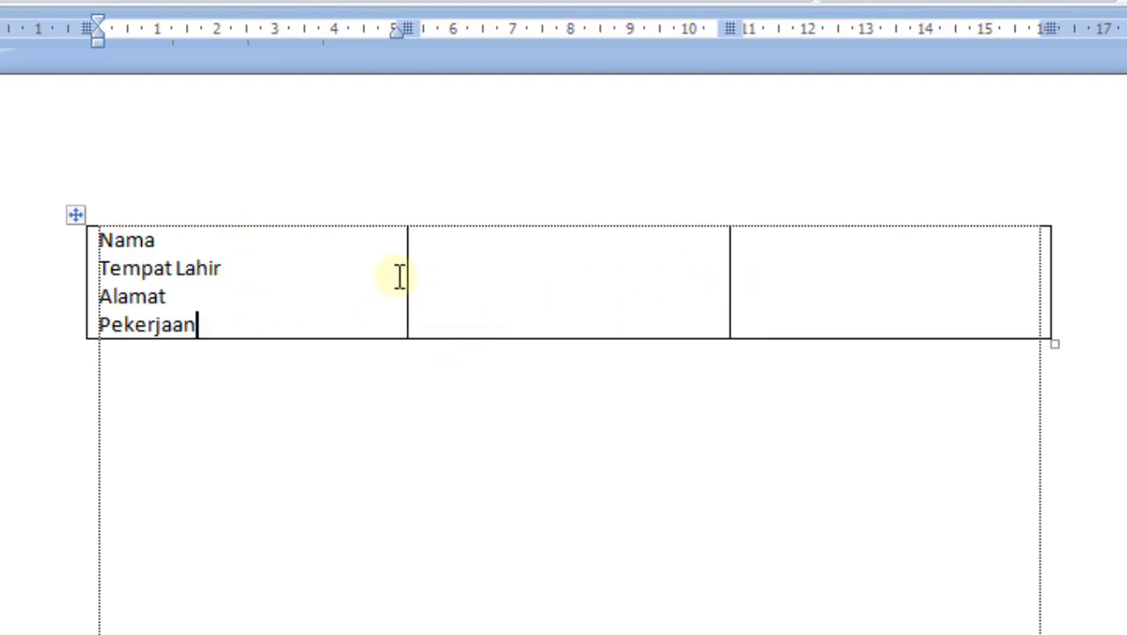
Widen the label column to about 6.5 cm on the ruler and narrow the middle column to just under 1 cm
{"action": "left_click_drag", "start_coordinate": [407, 274], "coordinate": [483, 269]}
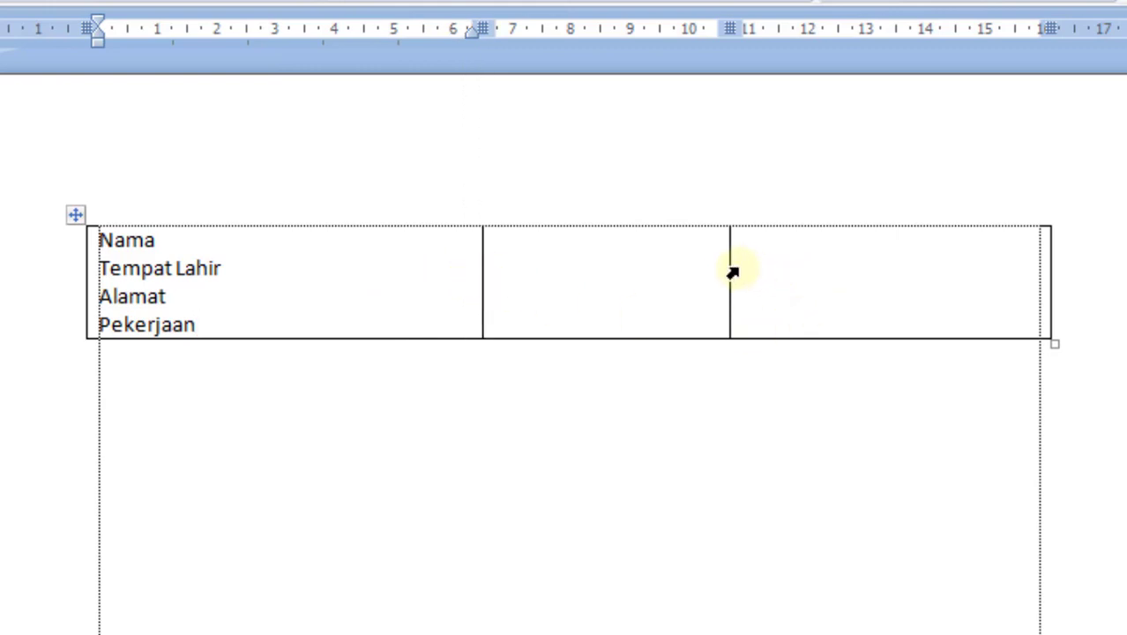
{"action": "left_click_drag", "start_coordinate": [732, 274], "coordinate": [526, 288]}
Fill the narrow middle cell with one colon per line, matching the four labels
{"action": "left_click", "coordinate": [517, 261]}
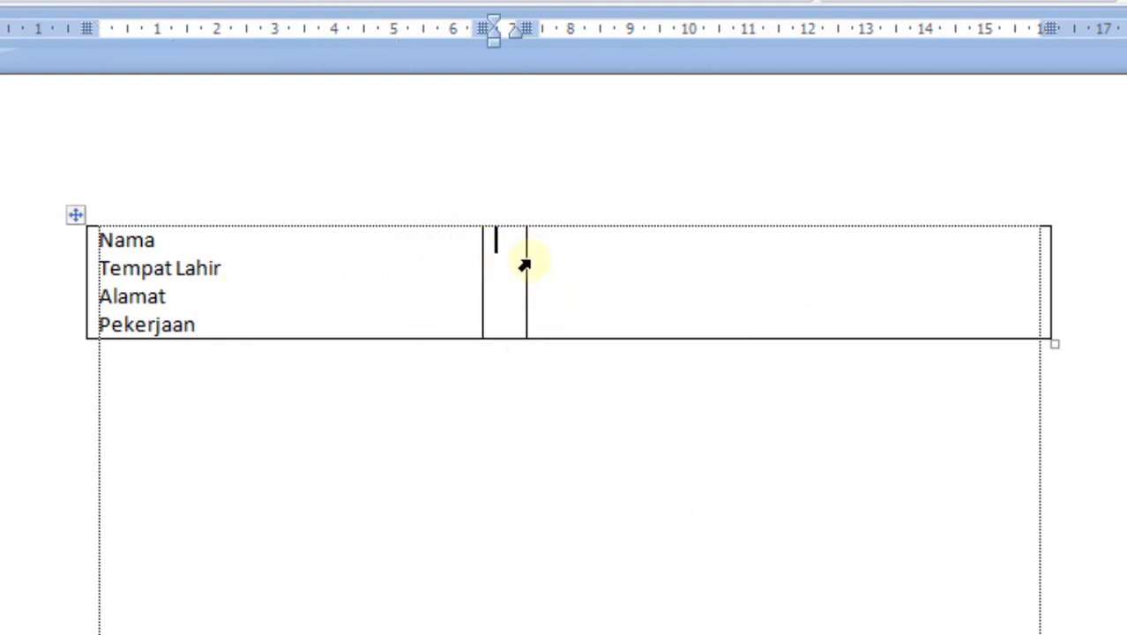
{"action": "type", "text": ":"}
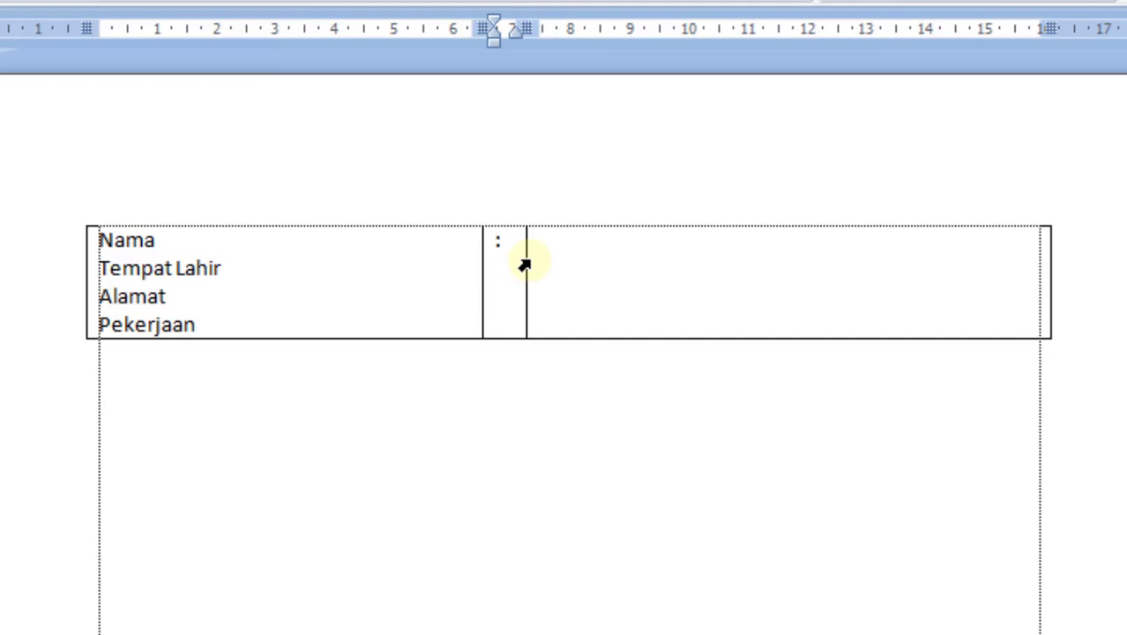
{"action": "key", "text": "Down"}
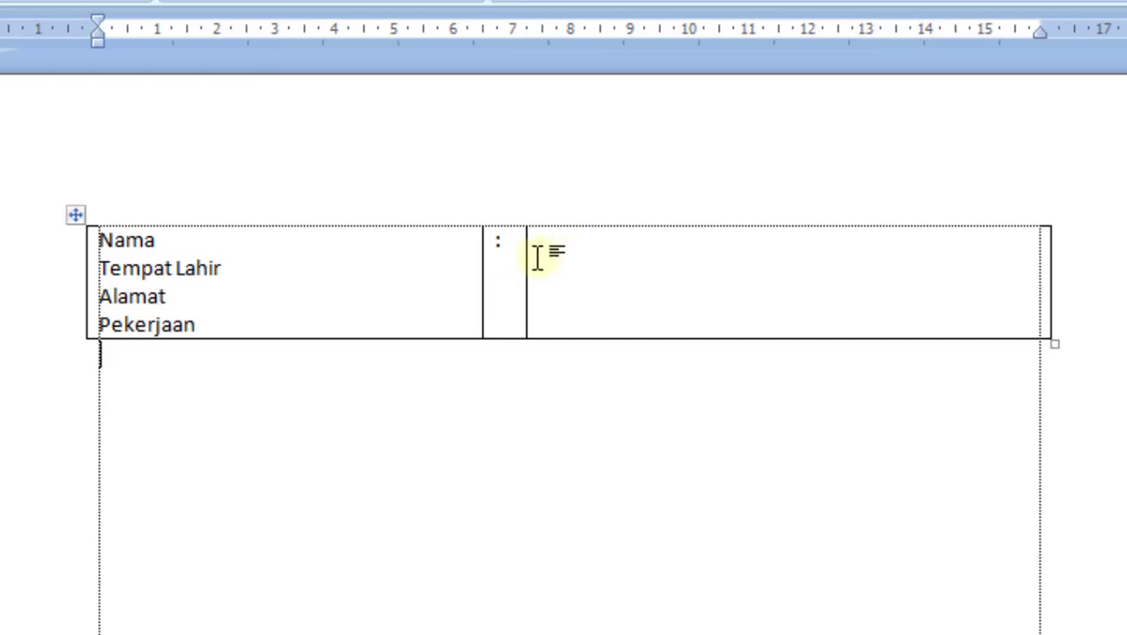
{"action": "left_click", "coordinate": [511, 268]}
{"action": "key", "text": "Return"}
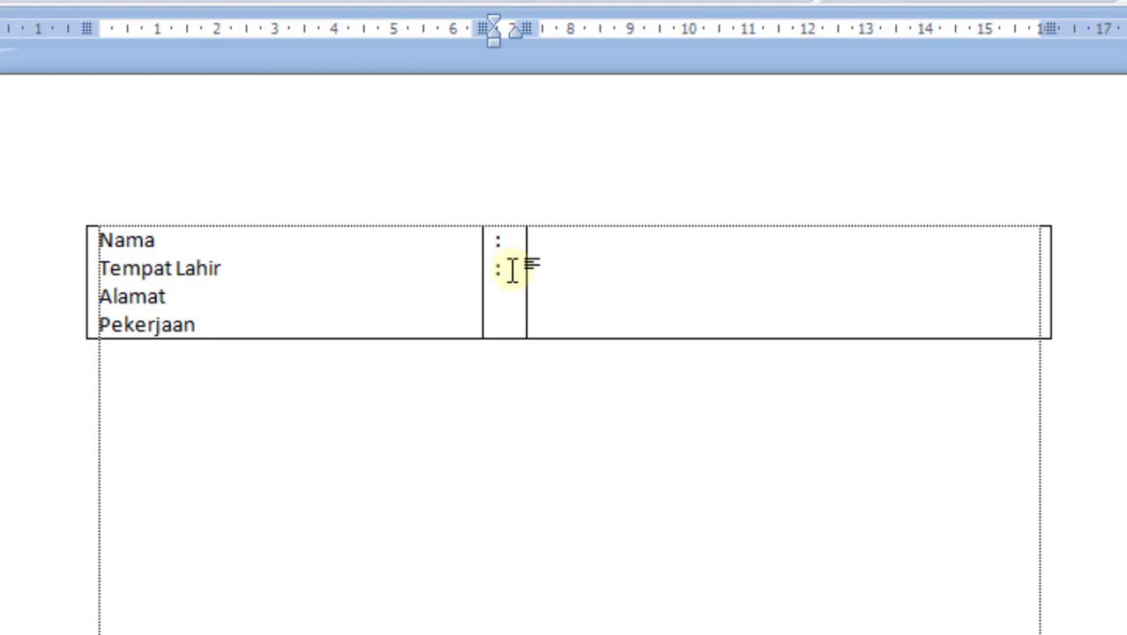
{"action": "type", "text": ":"}
Enter "Suan Tutorial Channel" in the third cell on the Nama line
{"action": "left_click", "coordinate": [571, 249]}
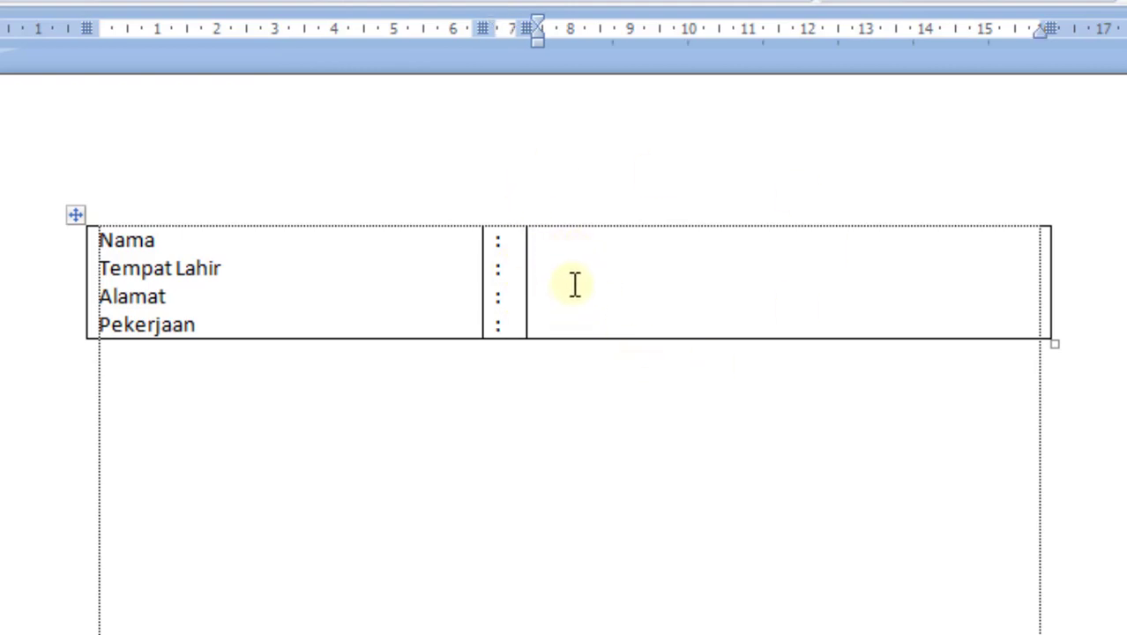
{"action": "type", "text": "S"}
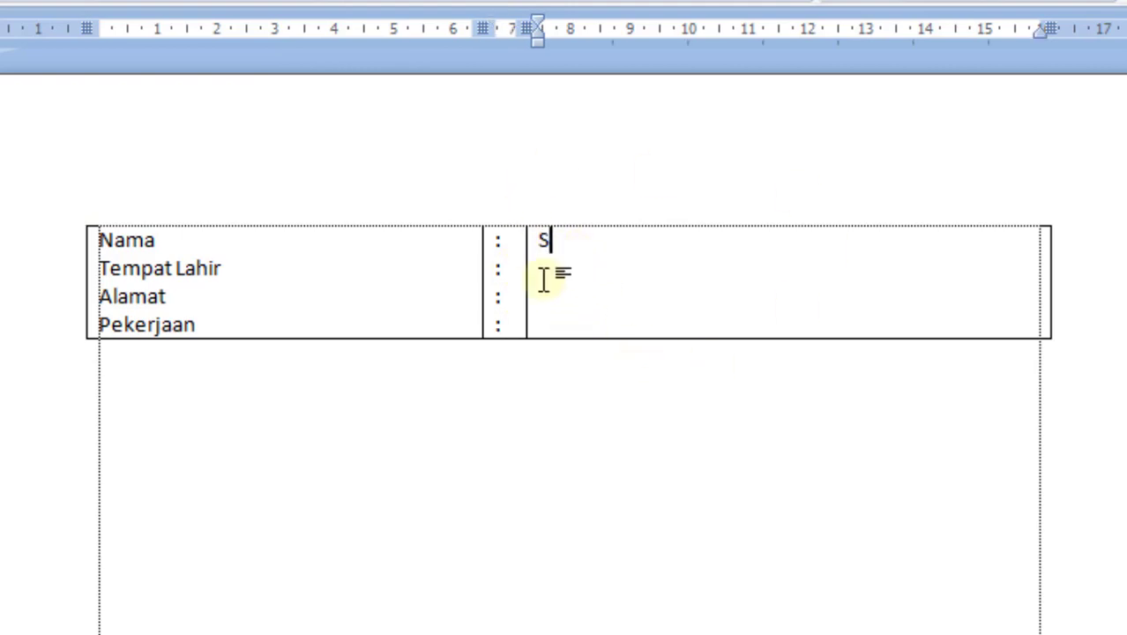
{"action": "type", "text": "uan Tuto"}
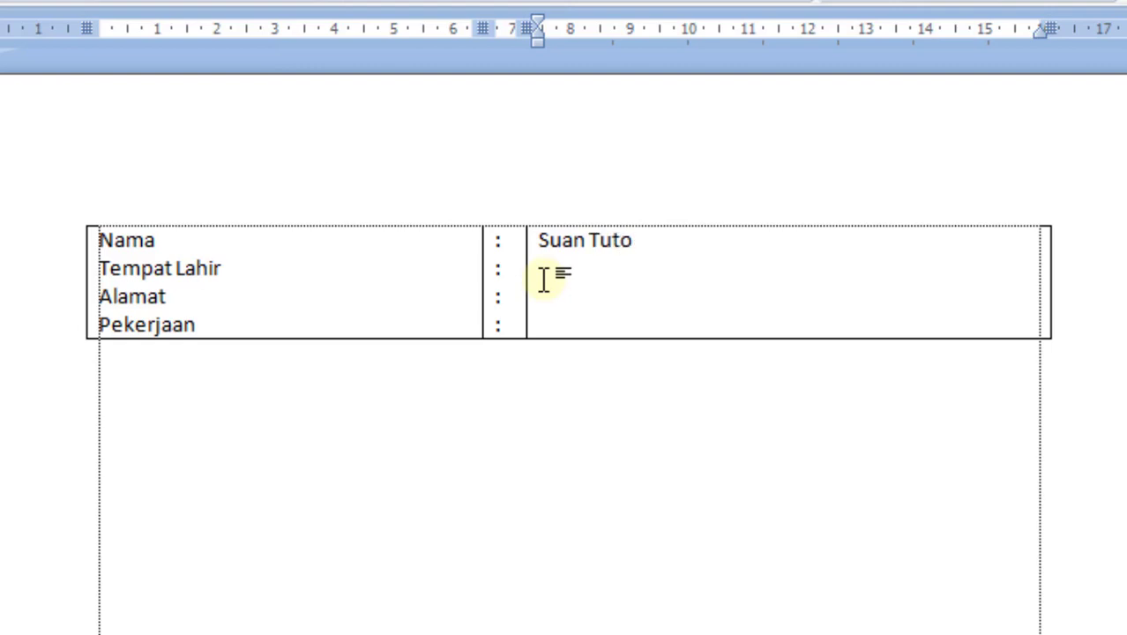
{"action": "type", "text": "rial Channel"}
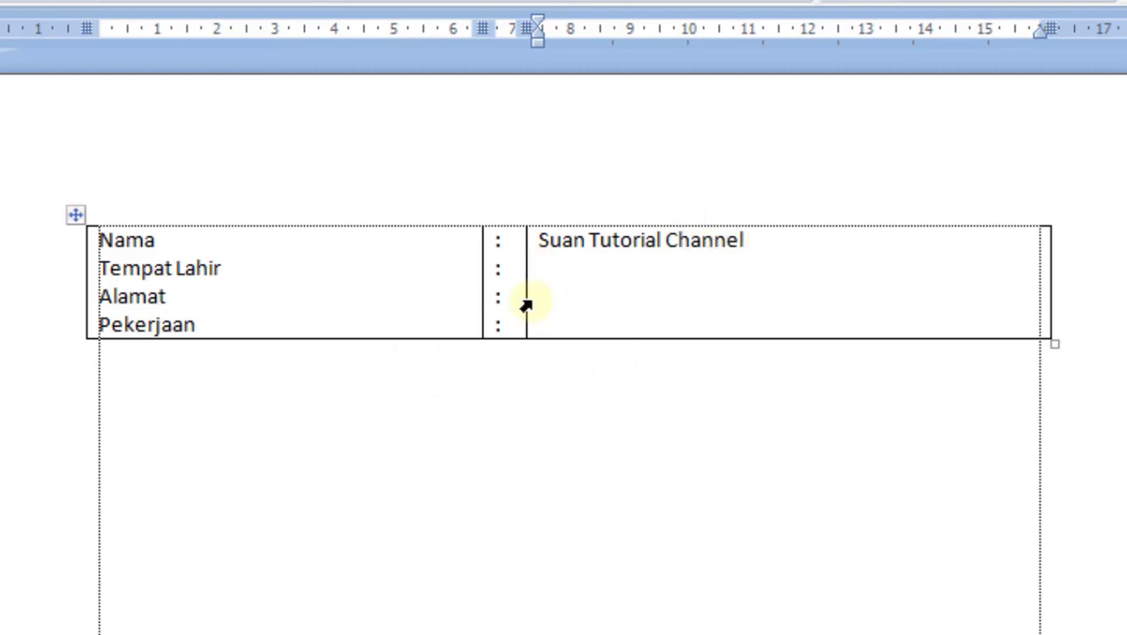
Remove the left and right borders of the colon column's cell, keeping its top and bottom borders
{"action": "left_click", "coordinate": [485, 239]}
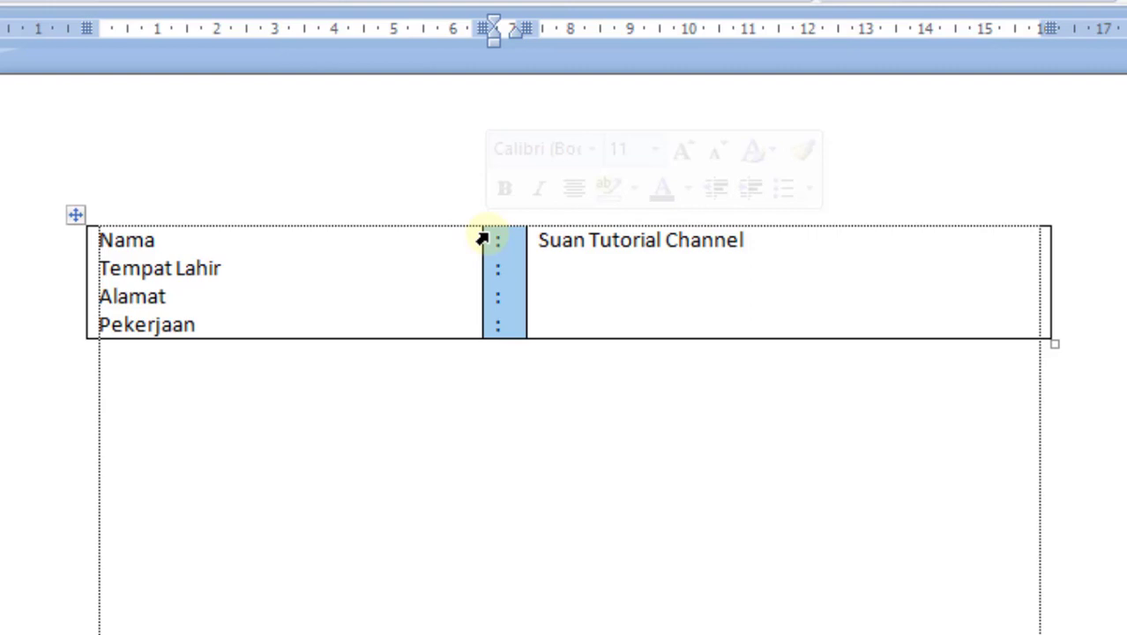
{"action": "right_click", "coordinate": [484, 240]}
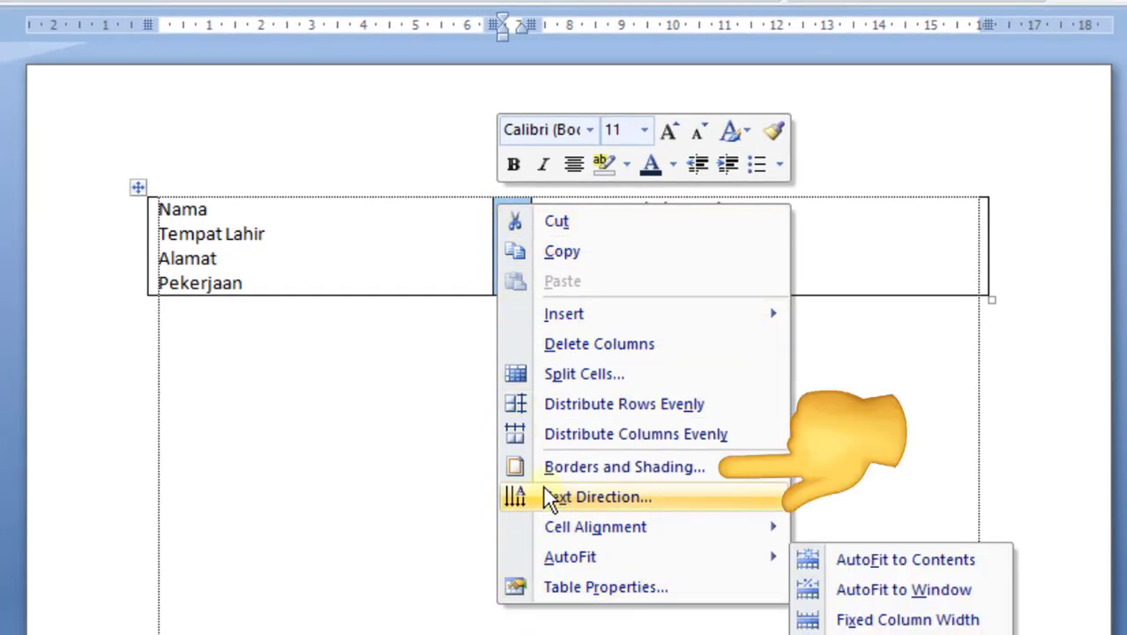
{"action": "left_click", "coordinate": [660, 469]}
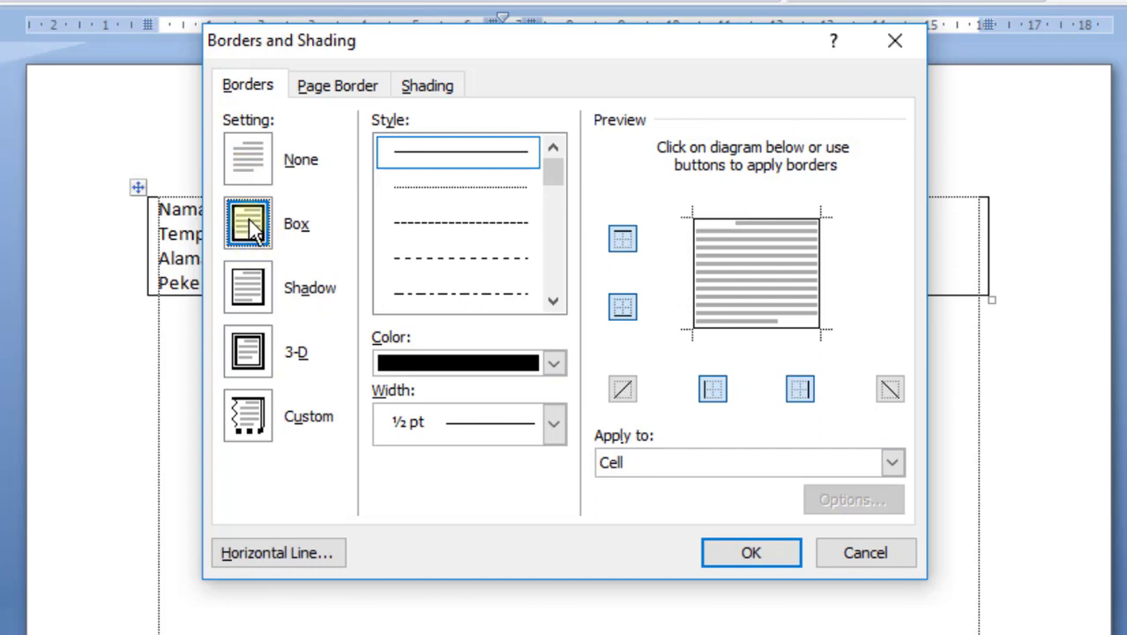
{"action": "left_click", "coordinate": [695, 281]}
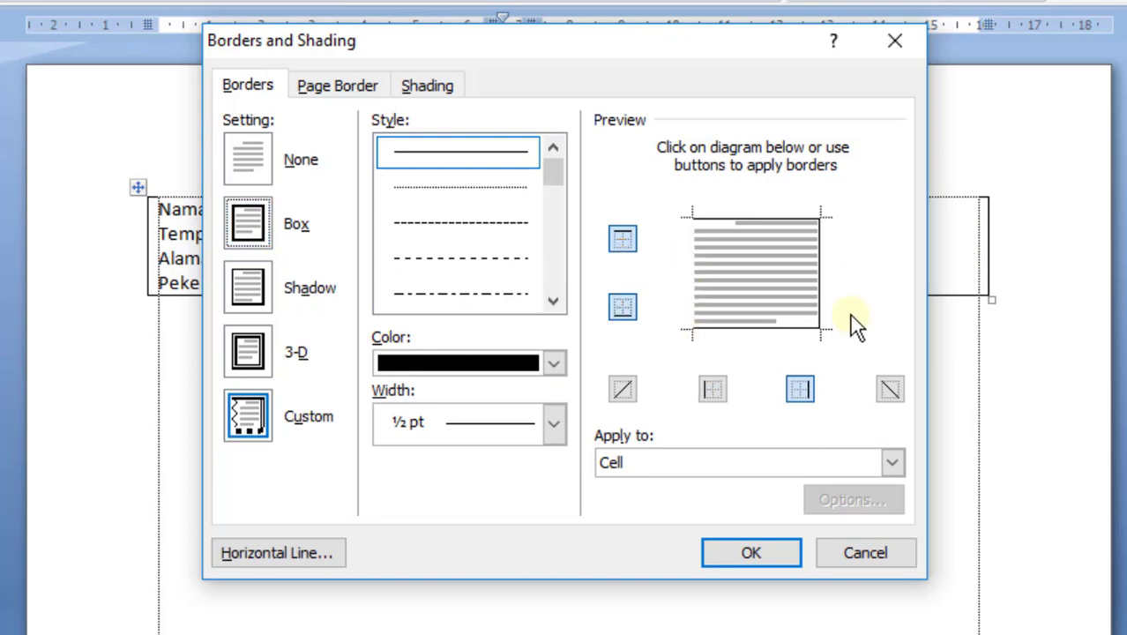
{"action": "left_click", "coordinate": [820, 277]}
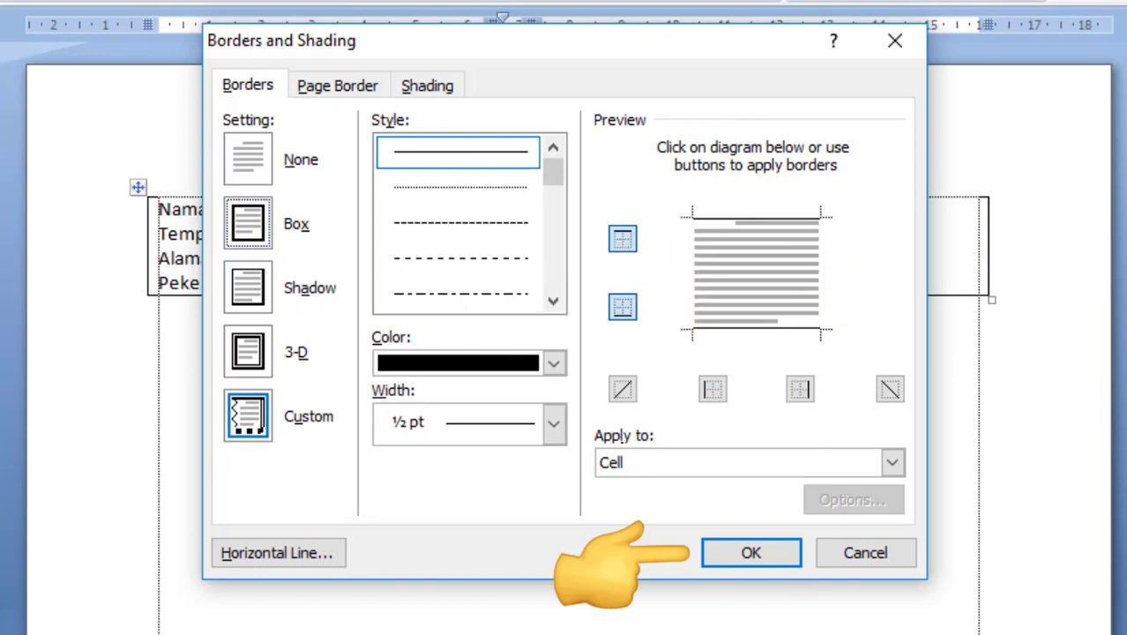
{"action": "left_click", "coordinate": [764, 559]}
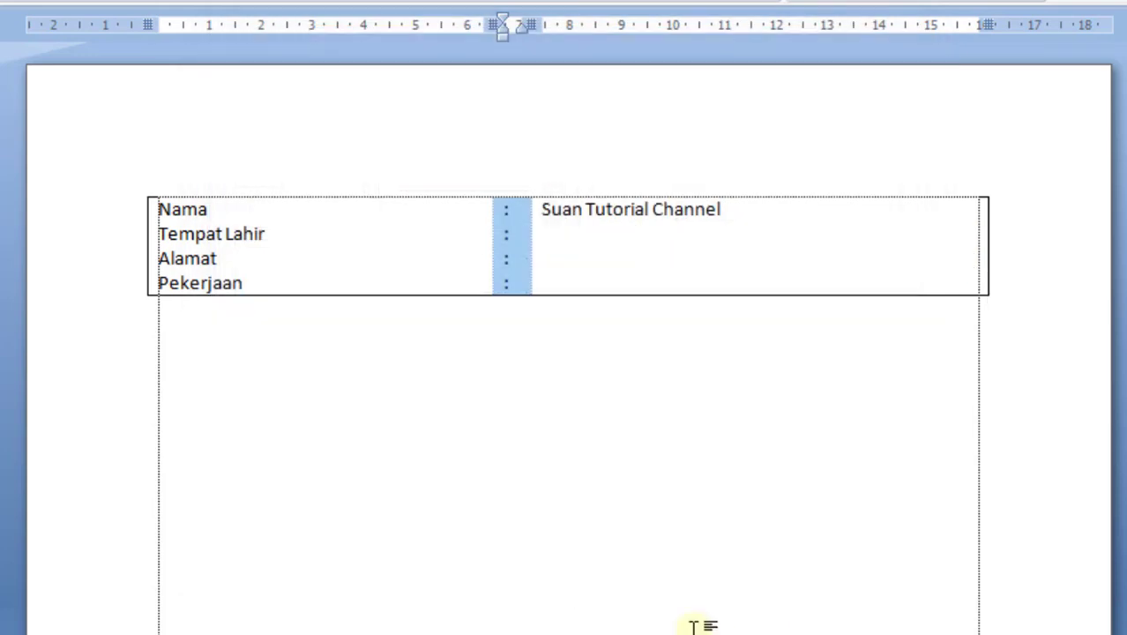
Enter "Makassar" followed by a comma and the date of birth in the third cell on the Tempat Lahir line
{"action": "left_click", "coordinate": [599, 261]}
{"action": "left_click", "coordinate": [745, 209]}
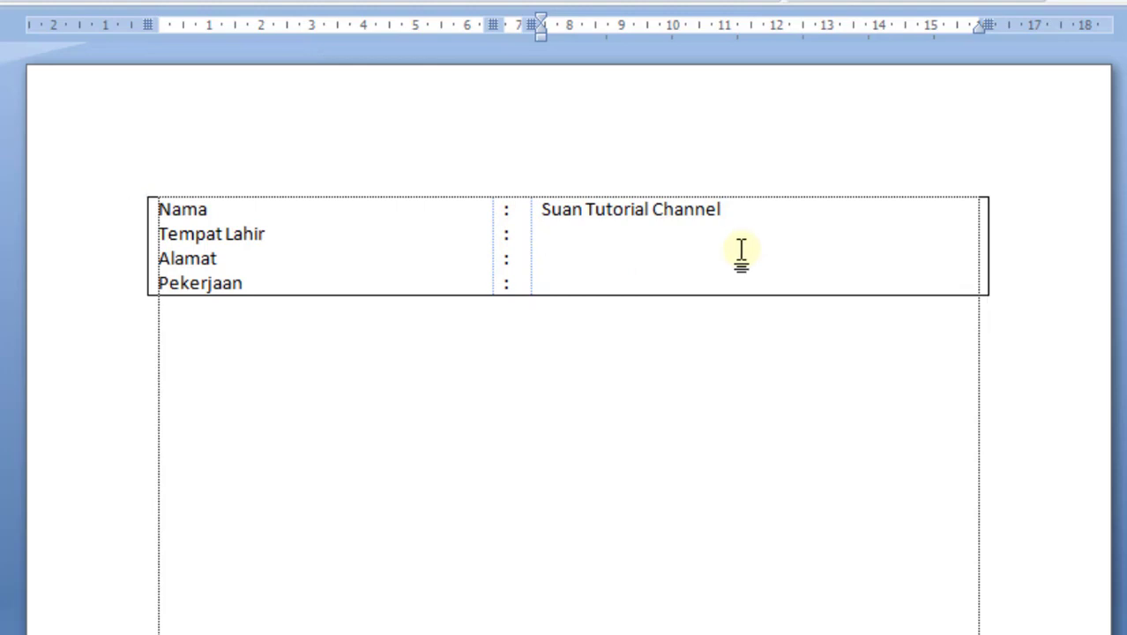
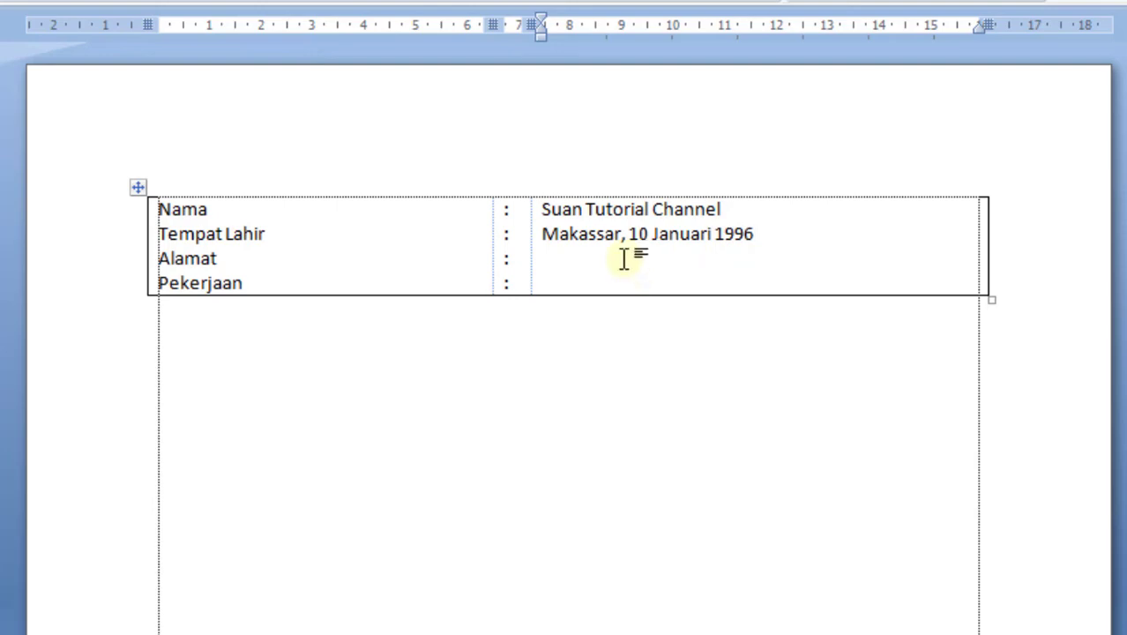